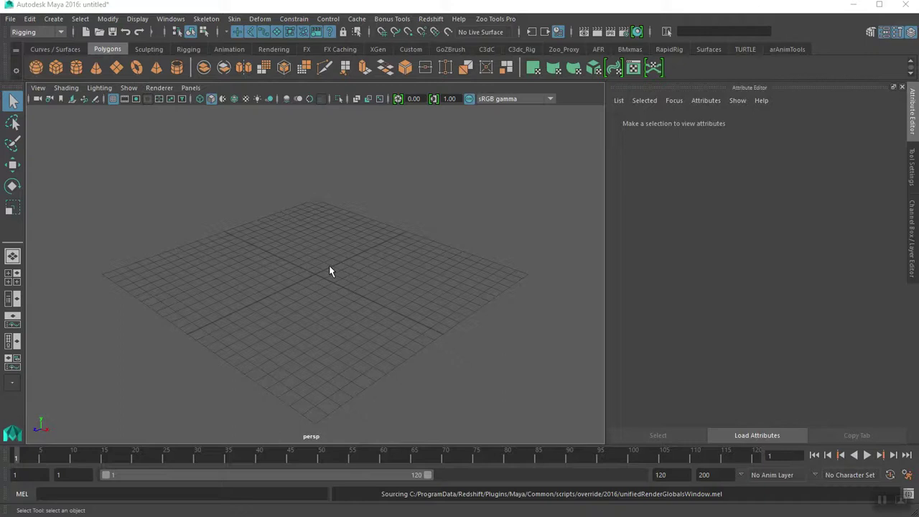
- Create a polygon cube at the centre of the grid
left_click(56, 65)
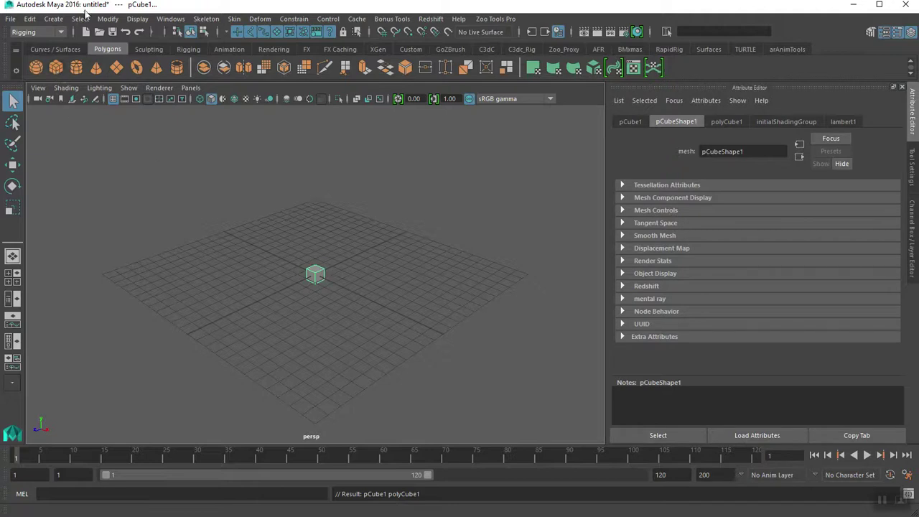
left_click(53, 19)
mouse_move(85, 61)
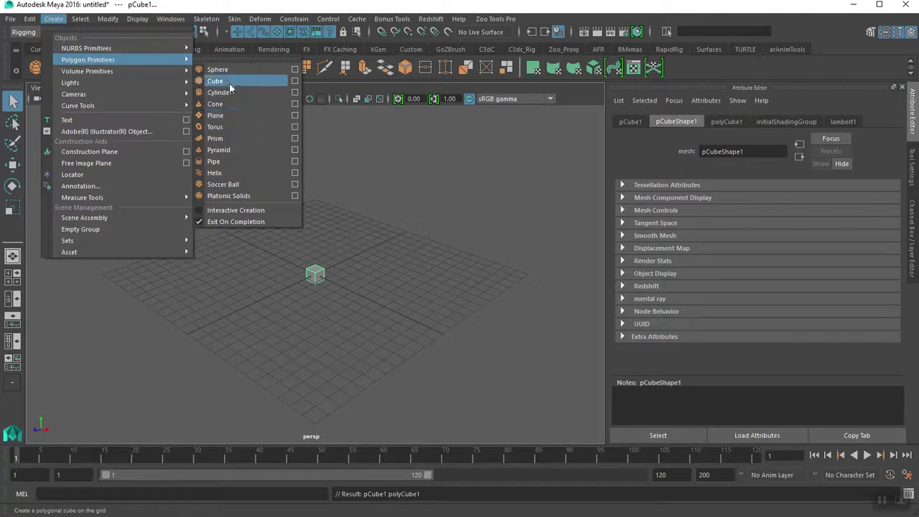
left_click(55, 20)
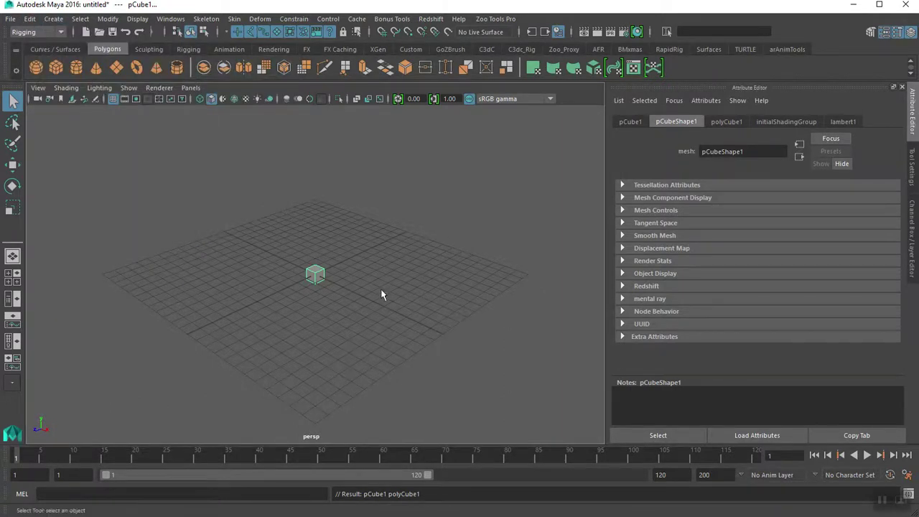
- Duplicate the cube and move the copy straight up about 1.818 units on the Y axis
right_click_drag(282, 285, 529, 333, "alt")
middle_click_drag(303, 297, 308, 357, "alt")
left_click_drag(308, 357, 264, 338, "alt")
right_click_drag(264, 332, 396, 319, "alt")
mouse_move(395, 318)
left_mouse_down("alt")
mouse_move(420, 328)
mouse_move(406, 323)
left_mouse_up("alt")
right_click_drag(406, 323, 250, 296, "alt")
middle_click_drag(271, 307, 254, 302, "alt")
right_click_drag(254, 302, 189, 306, "alt")
mouse_move(188, 306)
left_mouse_down("alt")
mouse_move(183, 298)
mouse_move(188, 305)
left_mouse_up("alt")
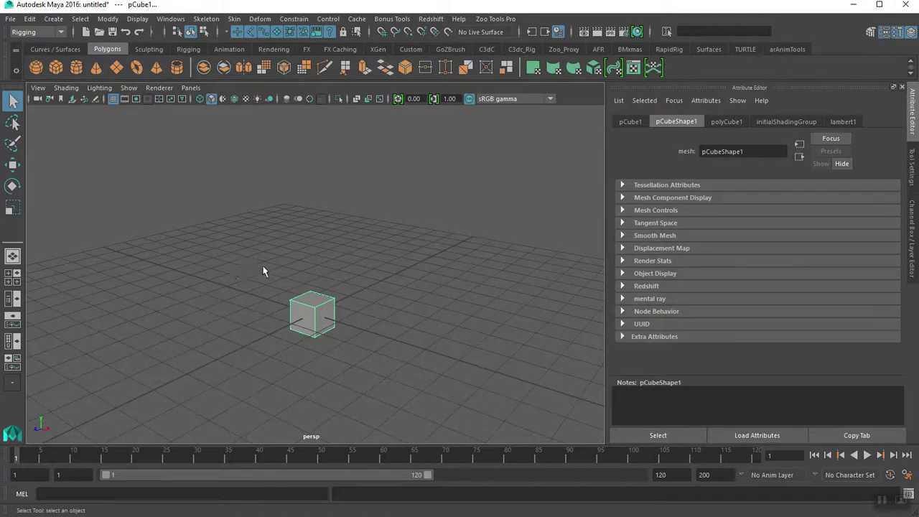
left_click_drag(279, 280, 374, 359)
key("ctrl+d")
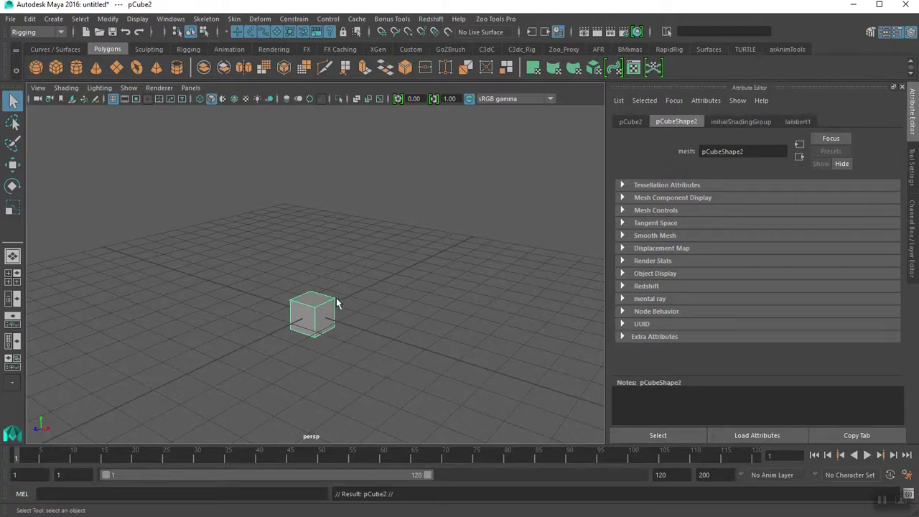
key("w")
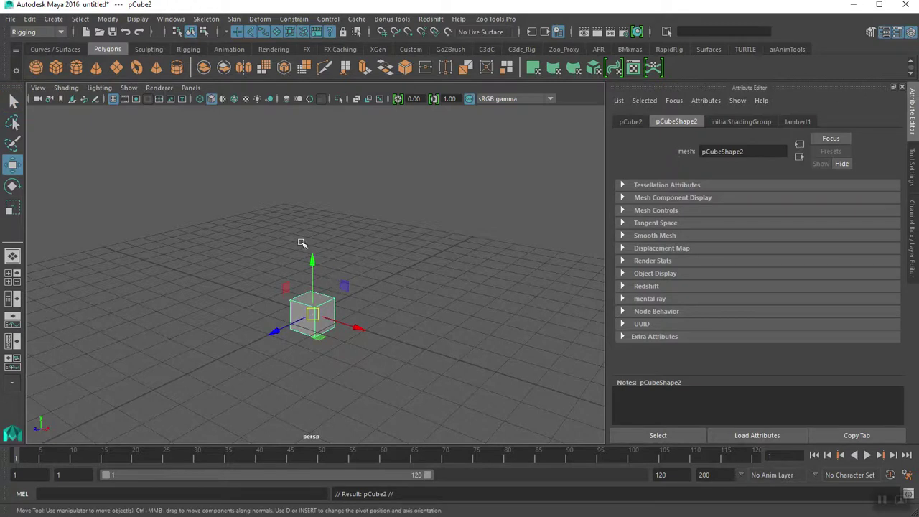
left_click_drag(313, 260, 318, 201)
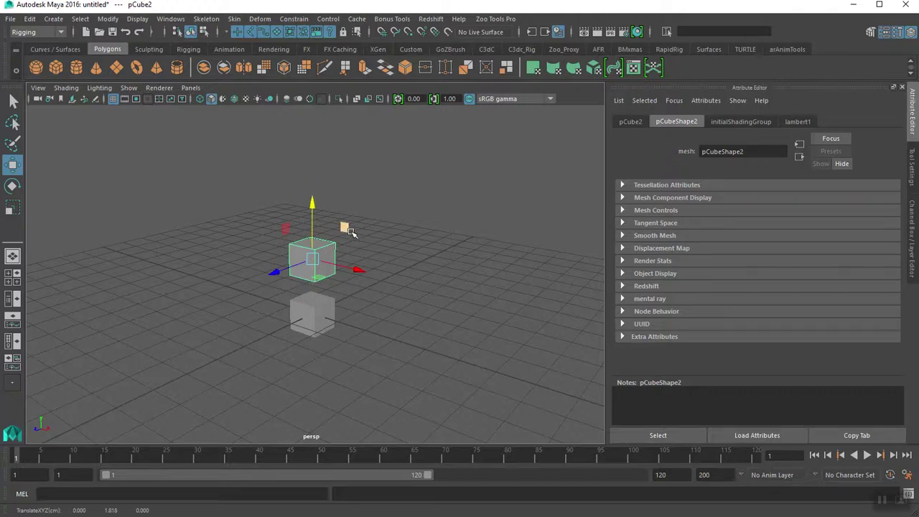
- Duplicate the raised cube and move the new copy up to about 3.606 on the Y axis
key("ctrl+d")
left_click_drag(312, 201, 312, 148)
left_click_drag(414, 286, 414, 261, "alt")
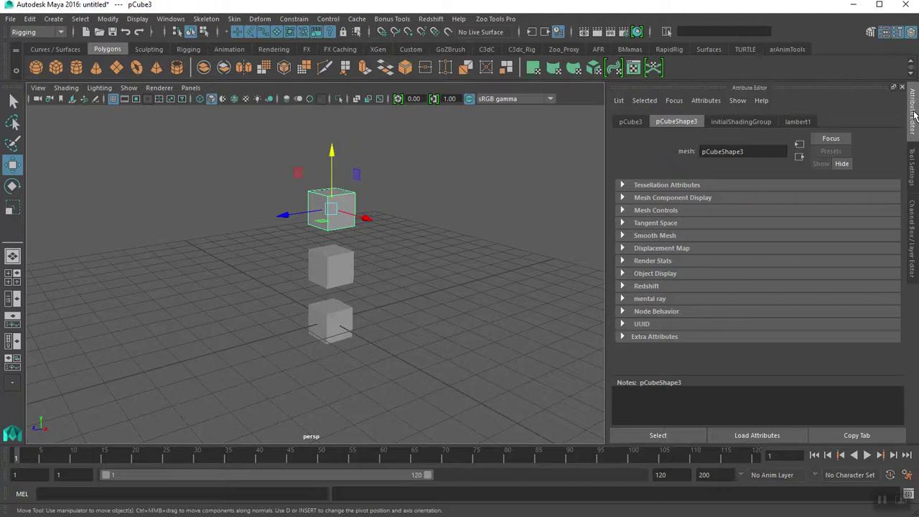
- Show the Channel Box and select each of the three cubes to check its name and transform values
left_click(912, 226)
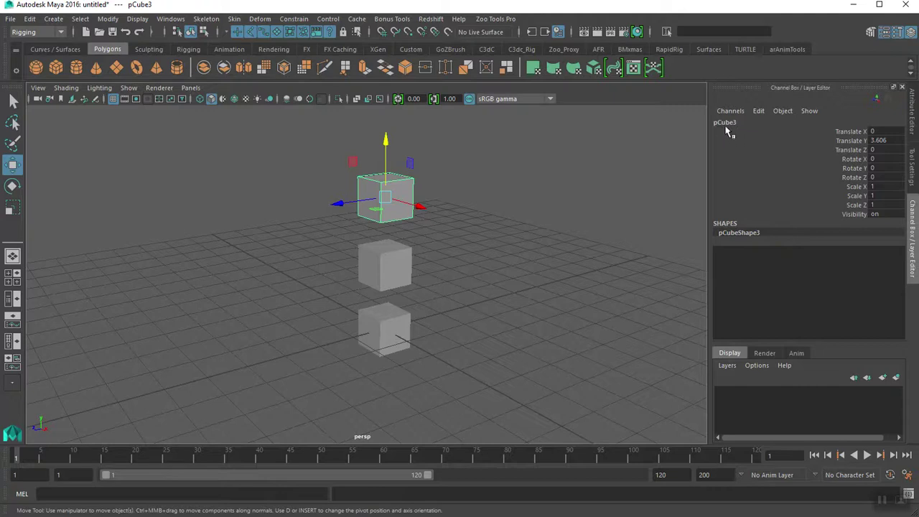
left_click(382, 324)
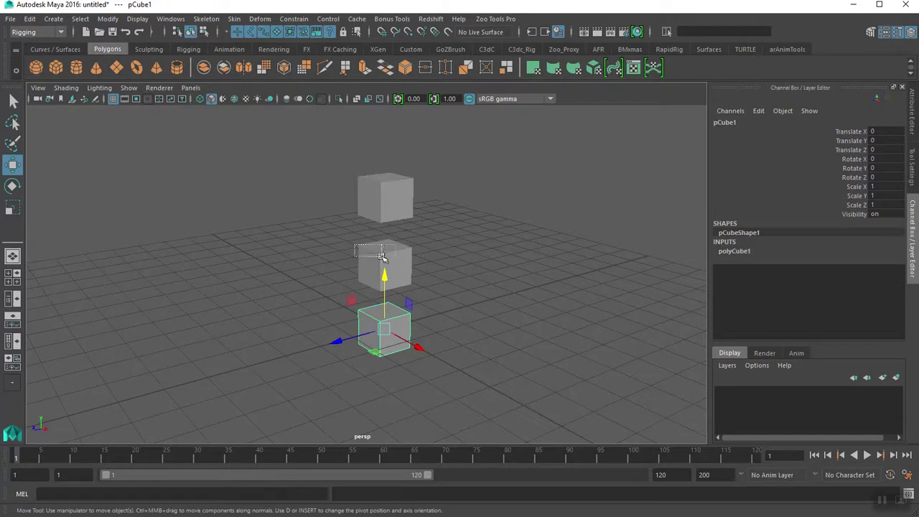
left_click(392, 278)
left_click_drag(347, 165, 397, 195)
middle_click_drag(414, 219, 410, 224, "alt")
left_click_drag(410, 224, 250, 250, "alt")
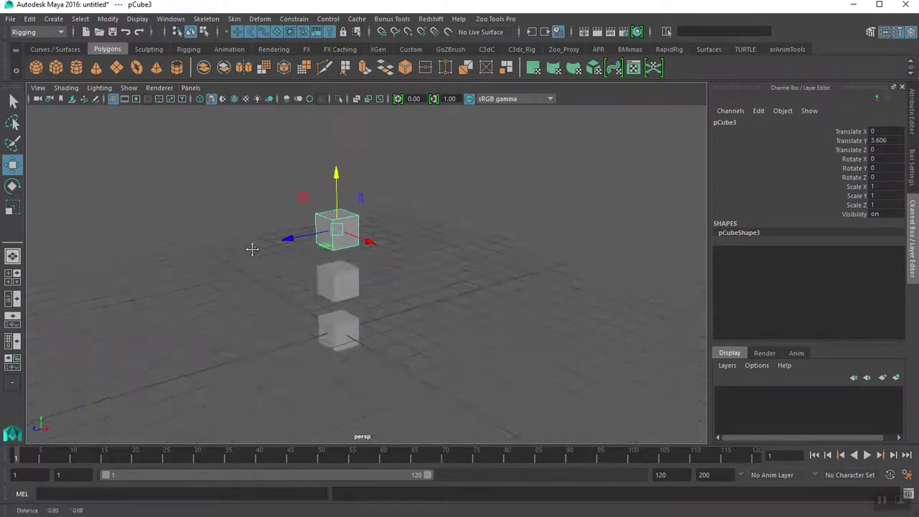
- Try rotating all three unparented cubes together about the X axis, then undo the rotation
left_click_drag(246, 170, 406, 353)
left_click_drag(239, 285, 273, 297, "alt")
left_click_drag(361, 188, 318, 190)
left_click_drag(293, 228, 220, 252, "alt")
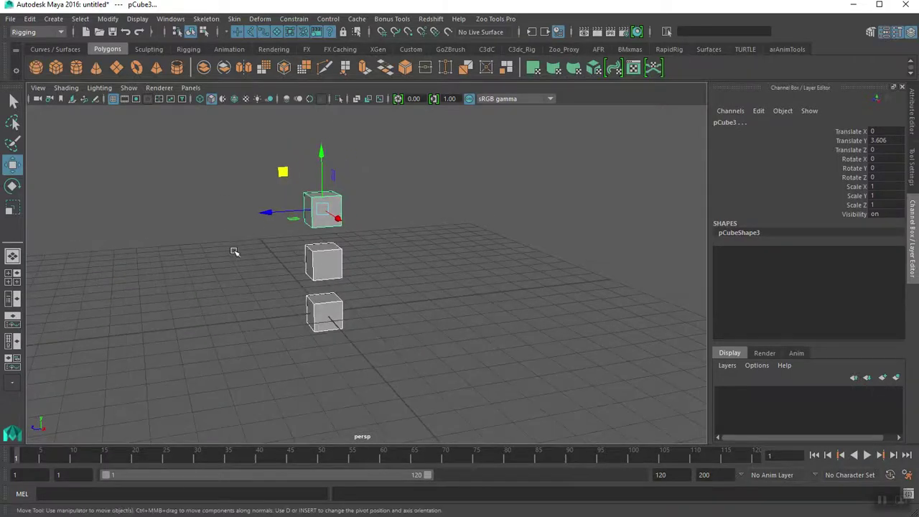
key("e")
left_click_drag(277, 191, 300, 171)
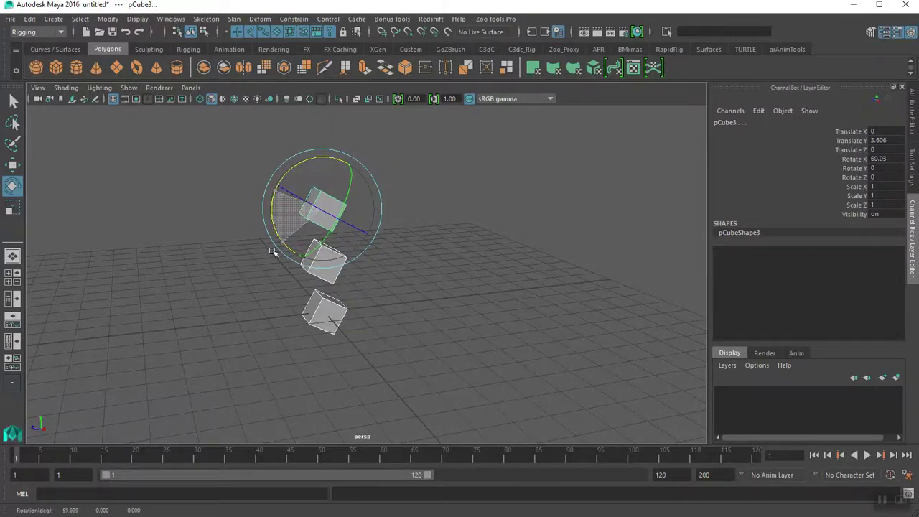
key("ctrl+z")
key("ctrl+z")
key("ctrl+z")
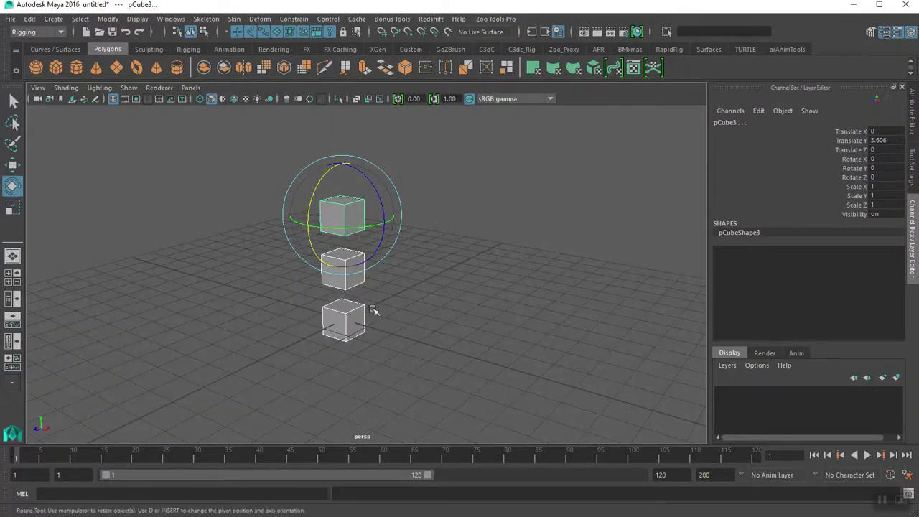
- Try scaling all three unparented cubes up uniformly as one selection, then undo the scaling
left_click(347, 327)
left_click_drag(338, 269, 336, 272)
left_click_drag(377, 179, 347, 199)
mouse_move(271, 255)
left_mouse_down("alt")
mouse_move(287, 214)
mouse_move(269, 246)
left_mouse_up("alt")
left_click_drag(483, 149, 280, 341)
key("r")
left_click_drag(325, 210, 381, 207)
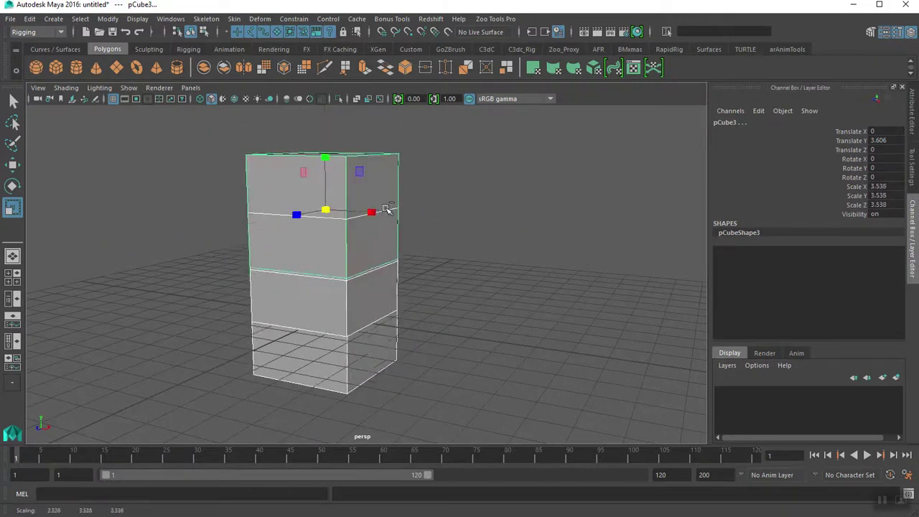
key("ctrl+z")
- Examine the three separate stacked cubes from several angles, picking out the bottom cube
middle_click_drag(325, 277, 340, 283, "alt")
left_click_drag(340, 283, 256, 283, "alt")
middle_click_drag(193, 284, 217, 246, "alt")
right_click_drag(218, 246, 392, 212, "alt")
left_click_drag(392, 212, 316, 225, "alt")
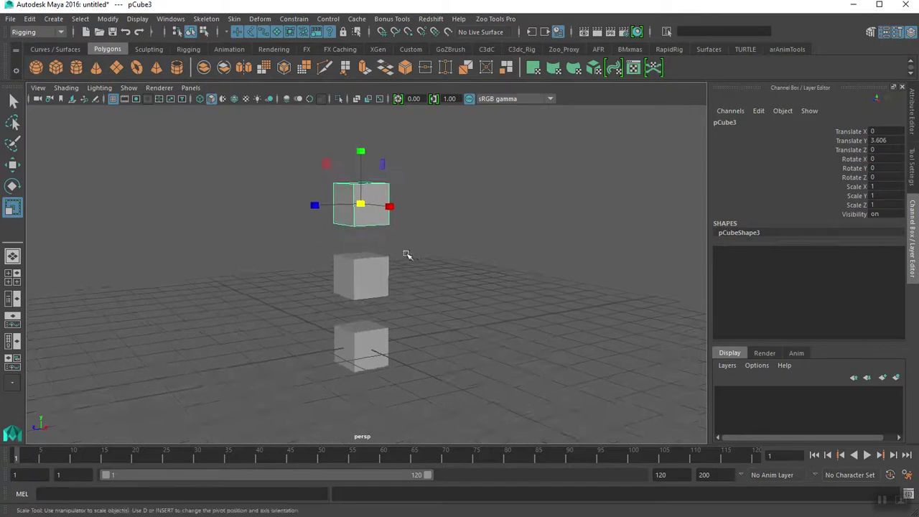
left_click_drag(342, 279, 426, 237, "alt")
left_click(387, 300)
left_click_drag(324, 308, 264, 329, "alt")
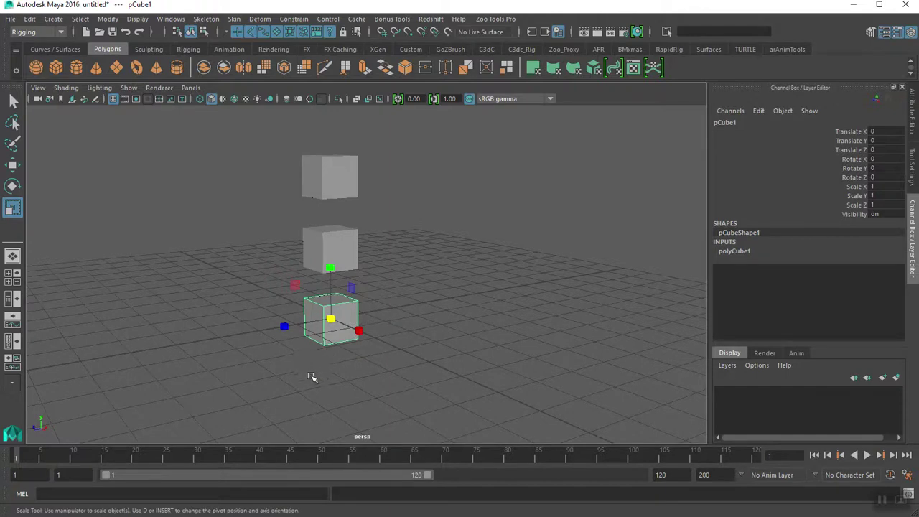
middle_click_drag(334, 258, 333, 301, "alt")
left_click_drag(332, 301, 330, 298, "alt")
left_click_drag(387, 182, 298, 284)
left_click_drag(374, 314, 388, 180)
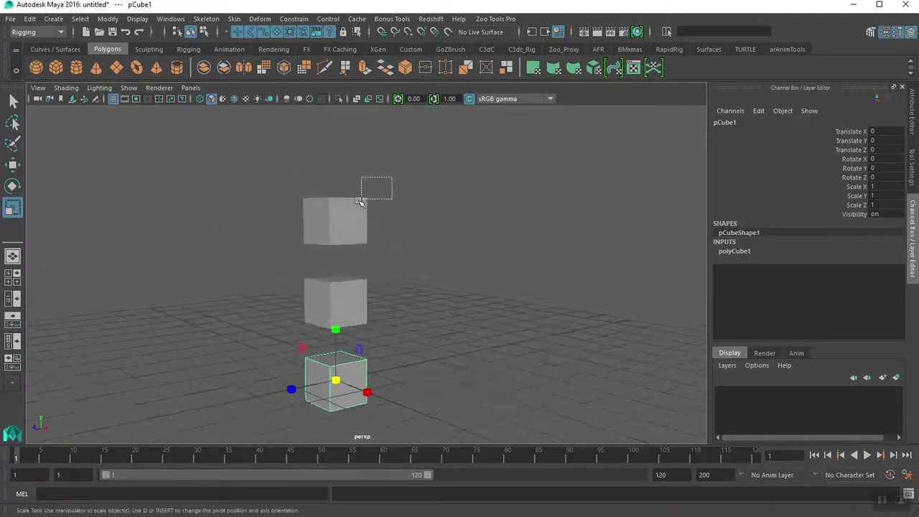
- Parent the top cube to the middle cube
left_click(336, 217)
middle_click_drag(268, 269, 282, 269, "alt")
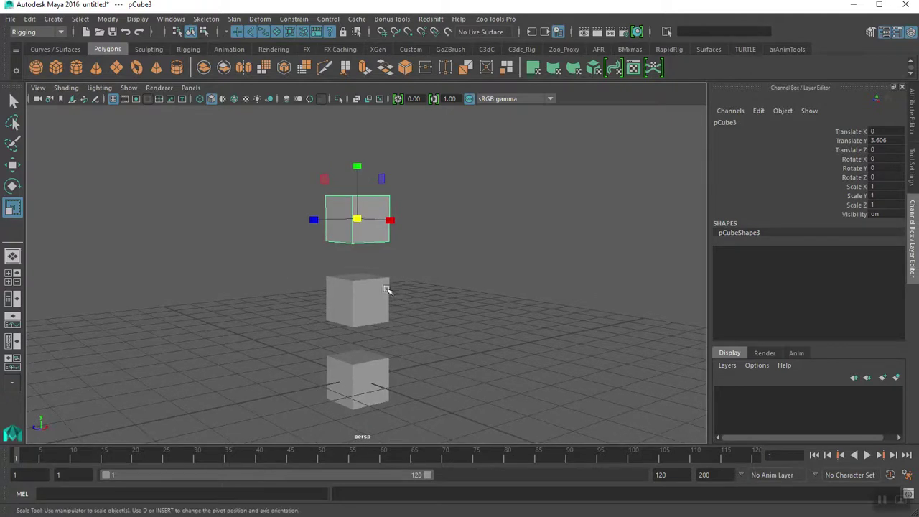
left_click(361, 318)
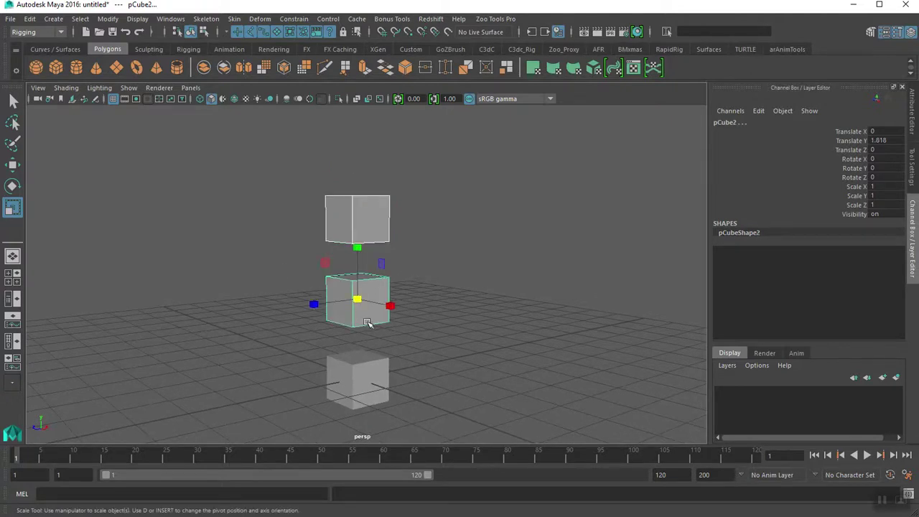
key("Down")
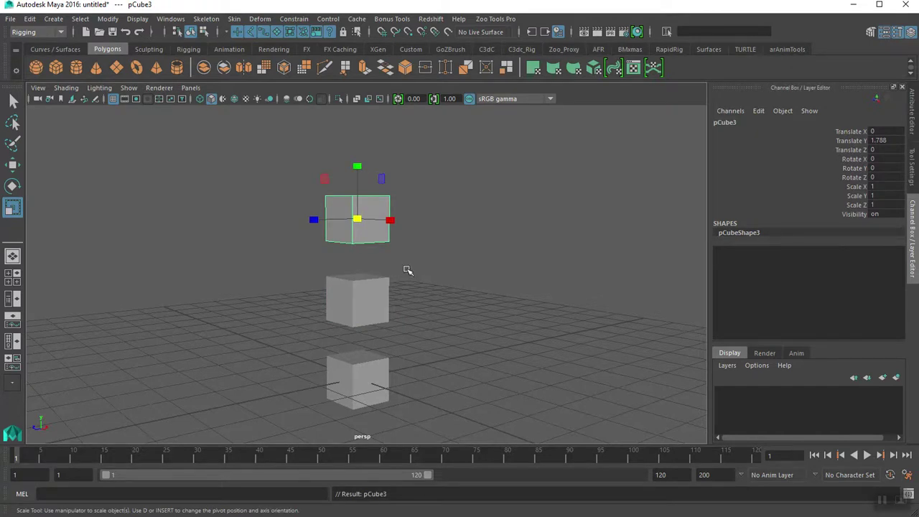
- Parent the middle cube, together with its child, to the bottom cube
key("Up")
left_click_drag(425, 269, 354, 301)
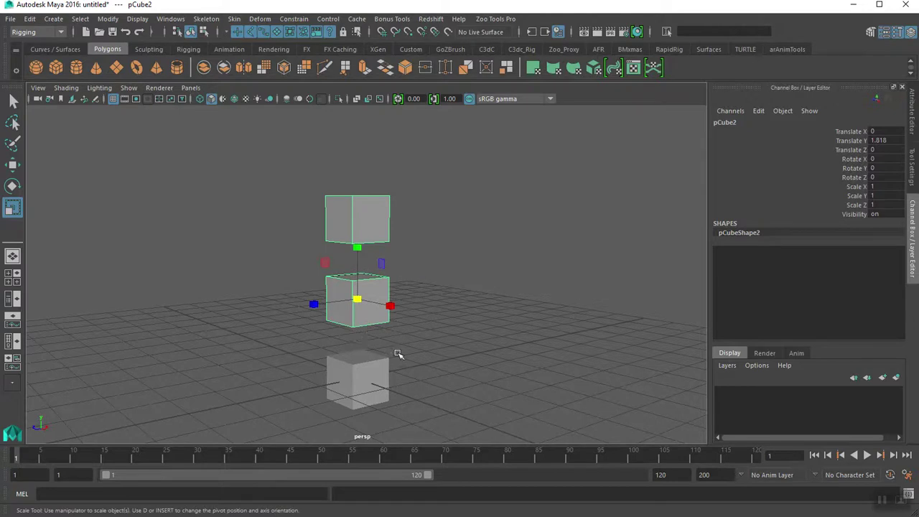
left_click(359, 378)
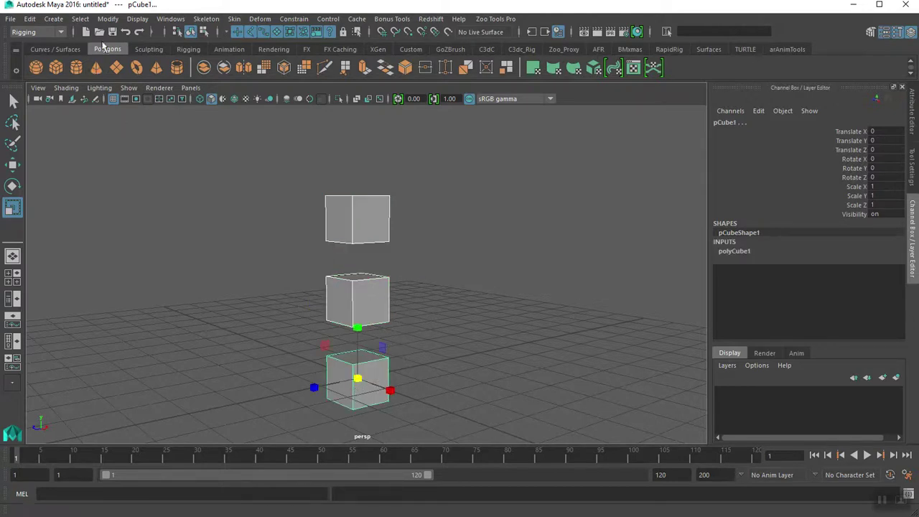
left_click(30, 19)
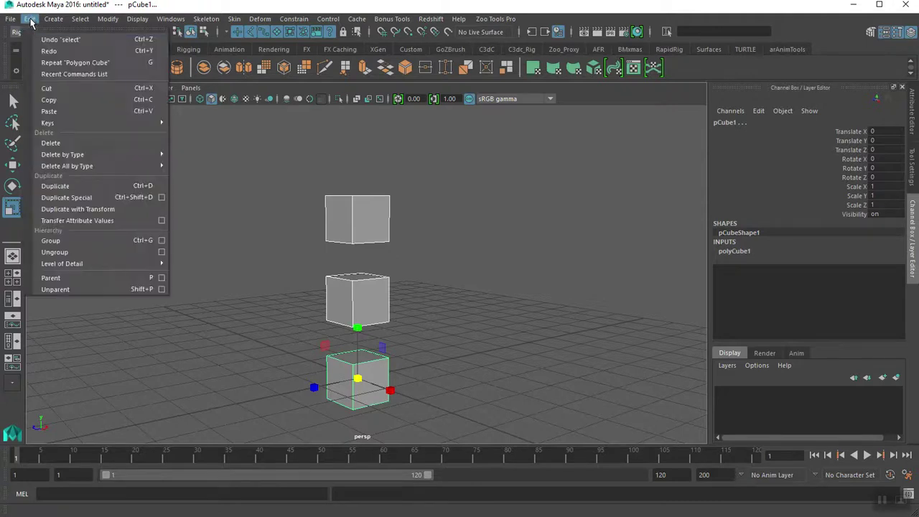
left_click(70, 278)
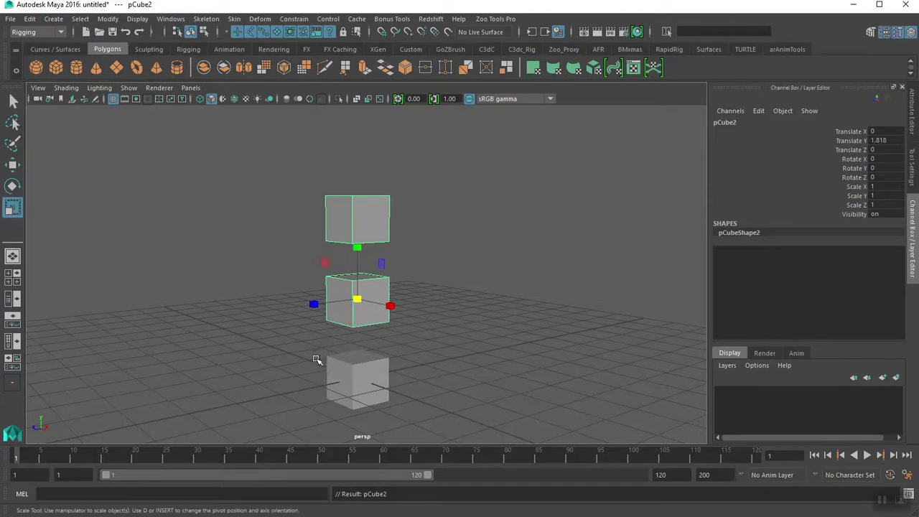
- Check the parent-child chain by selecting the bottom and top cubes and viewing which cubes are highlighted
left_click(432, 345)
left_click(362, 393)
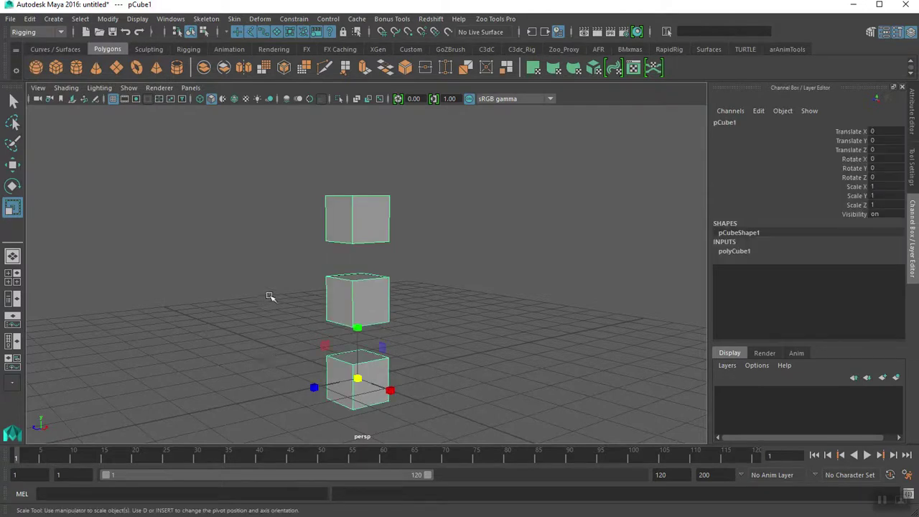
left_click_drag(325, 321, 444, 354, "alt")
left_click_drag(442, 297, 341, 292, "alt")
left_click_drag(305, 181, 343, 206)
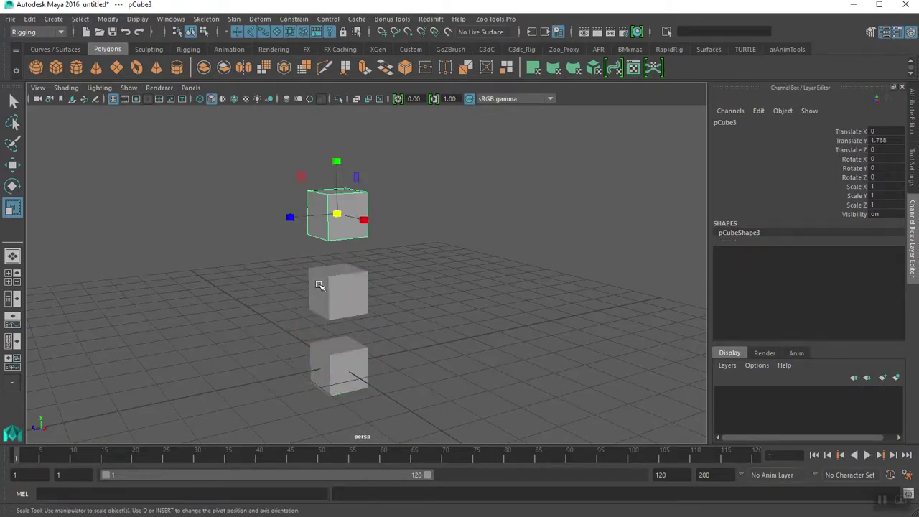
middle_click_drag(318, 285, 335, 259, "alt")
left_click_drag(311, 233, 325, 242)
left_click_drag(301, 320, 339, 327, "alt")
left_click_drag(277, 335, 258, 317, "alt")
left_click_drag(336, 369, 323, 255, "alt")
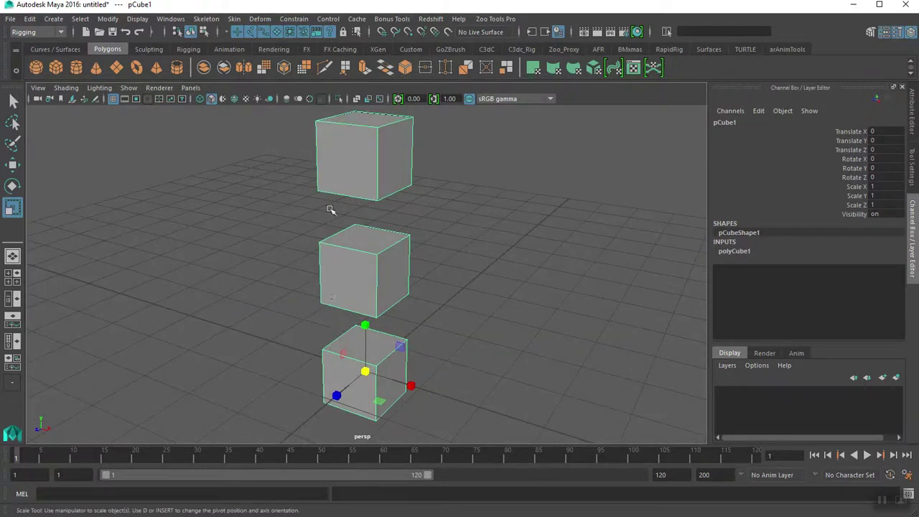
left_click_drag(403, 280, 288, 358, "alt")
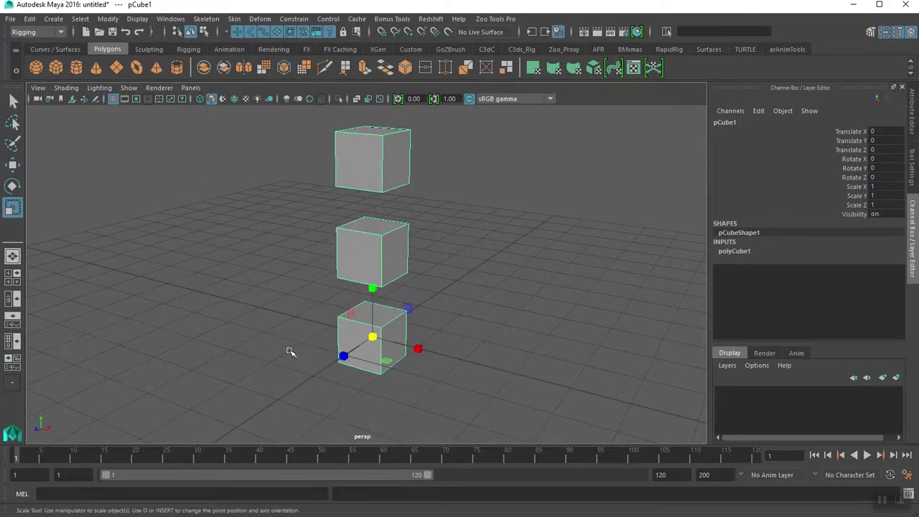
- Try rotating the bottom parent cube freely with its children, then undo the rotation
key("e")
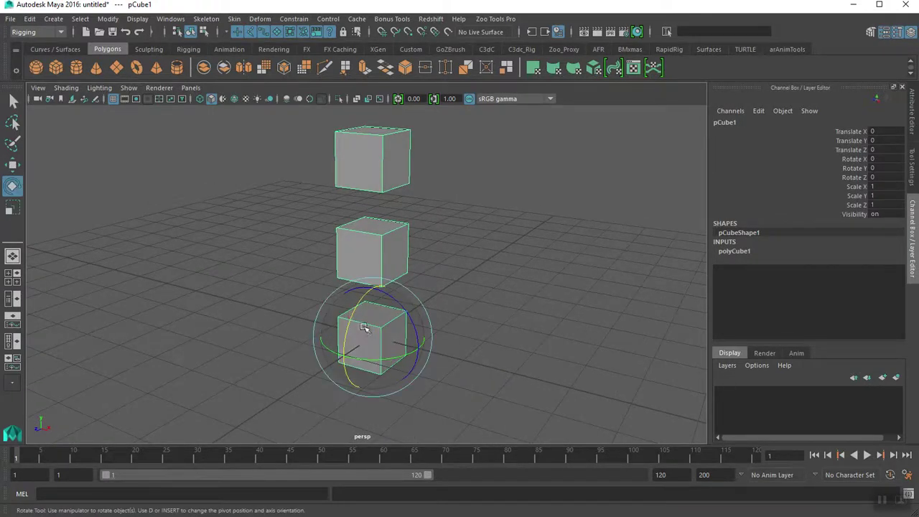
left_click_drag(348, 327, 400, 292)
left_click_drag(431, 336, 345, 303, "alt")
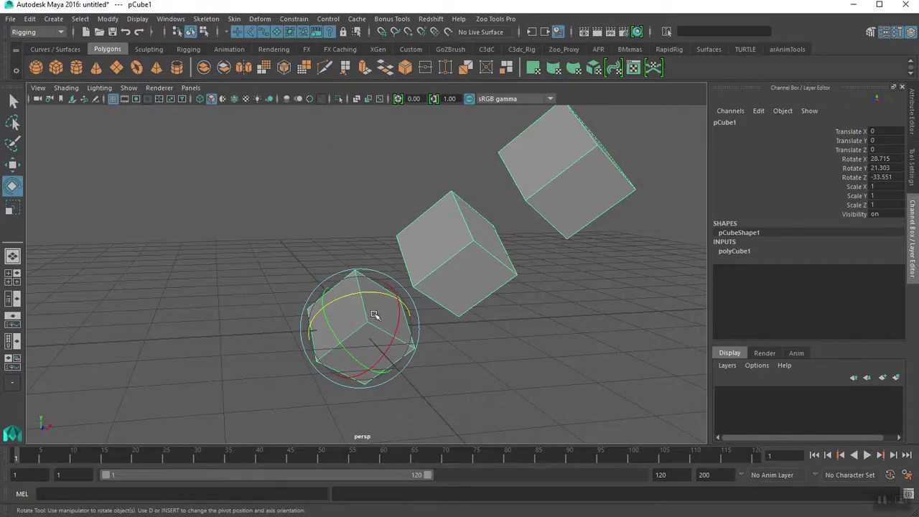
key("ctrl+z")
- Try moving the bottom parent cube and scaling it uniformly by about 2.403, undoing both changes
left_click_drag(442, 323, 298, 323, "alt")
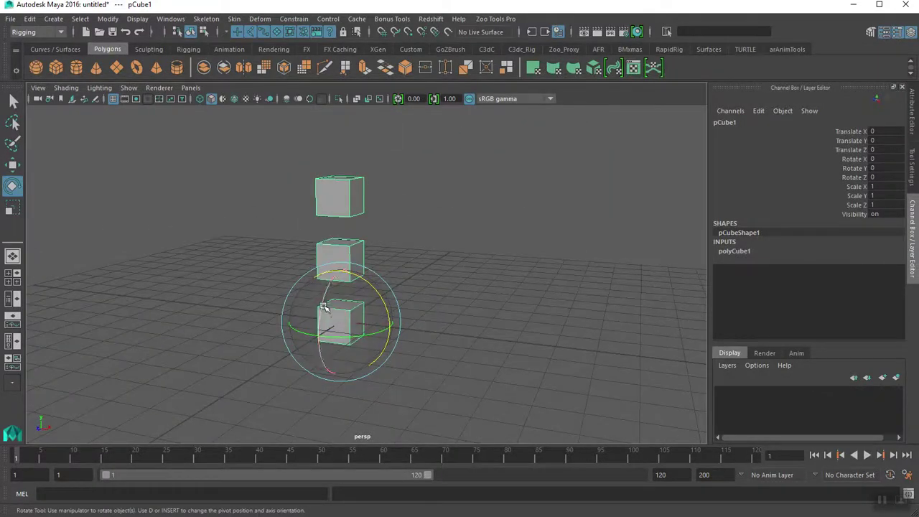
key("w")
left_click_drag(376, 287, 533, 288)
key("ctrl+z")
key("r")
key("ctrl+z")
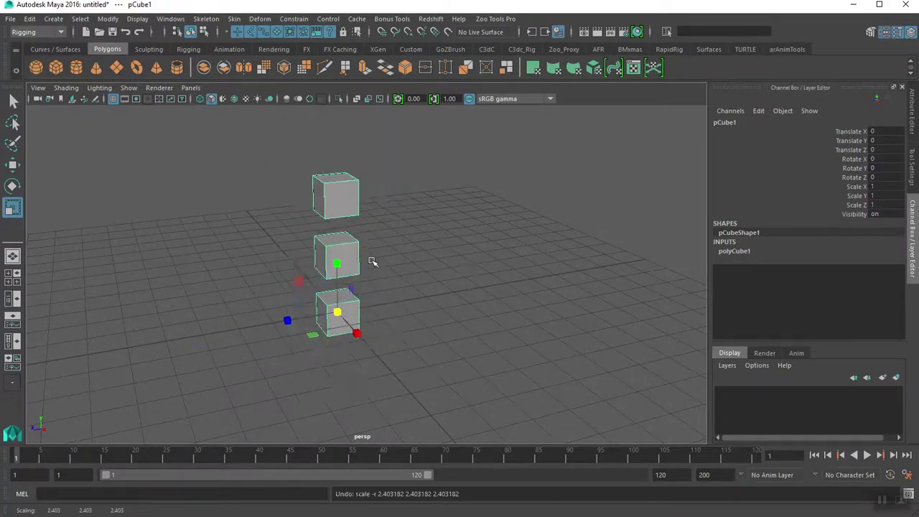
- Select the bottom cube and the middle cube in turn to check which children each one includes
middle_click_drag(310, 304, 289, 307, "alt")
right_click_drag(289, 307, 341, 336, "alt")
left_click_drag(341, 336, 408, 349, "alt")
middle_click_drag(408, 348, 461, 346, "alt")
left_click_drag(460, 346, 416, 322, "alt")
left_click_drag(424, 246, 375, 268)
left_click_drag(374, 269, 340, 348, "alt")
left_click(333, 391, "shift")
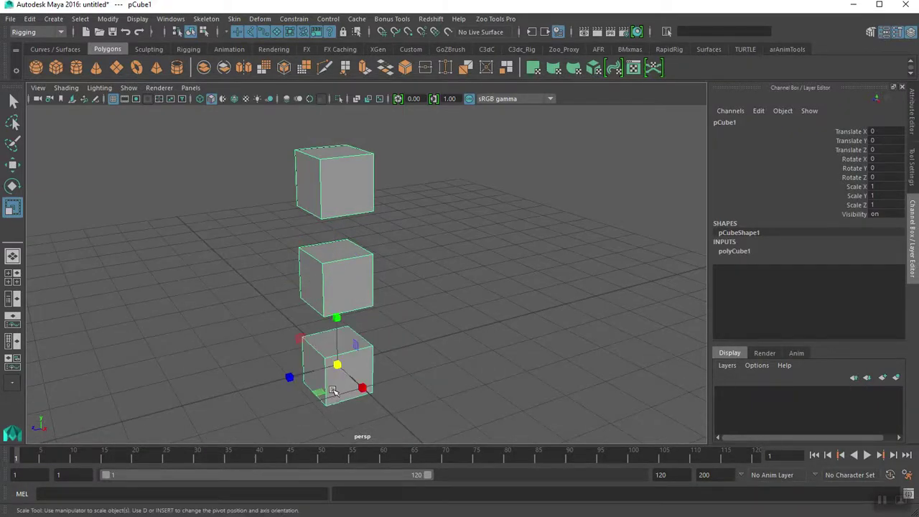
left_click(337, 282)
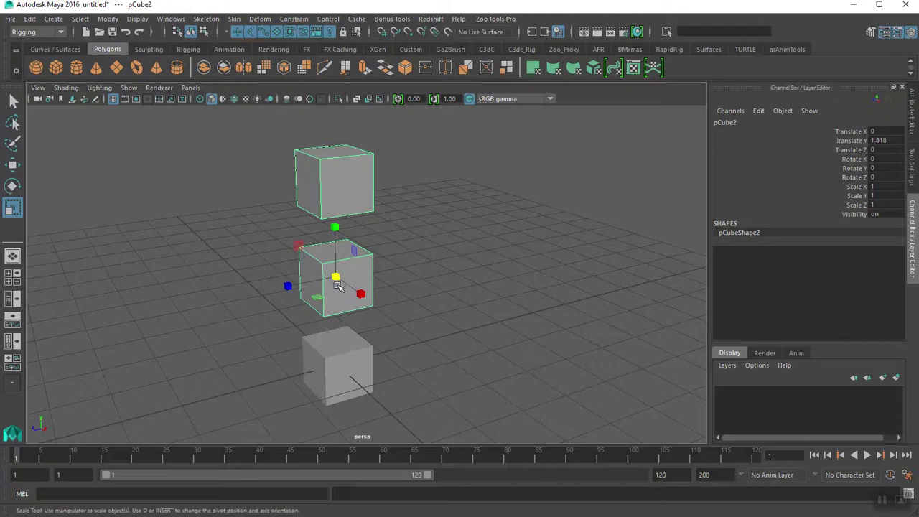
- Select the bottom, middle and top cubes in turn to compare which cubes each selection includes
left_click_drag(349, 370, 338, 364, "shift")
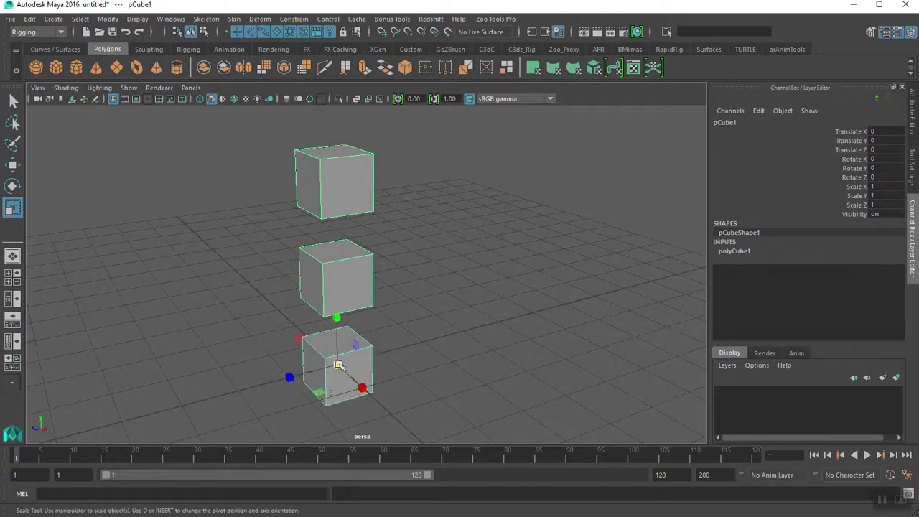
left_click_drag(369, 262, 365, 265)
left_click_drag(304, 280, 323, 314, "alt")
middle_click_drag(332, 269, 316, 306, "alt")
left_click_drag(316, 305, 352, 318, "alt")
left_click_drag(393, 173, 327, 241)
middle_click_drag(338, 228, 376, 197, "alt")
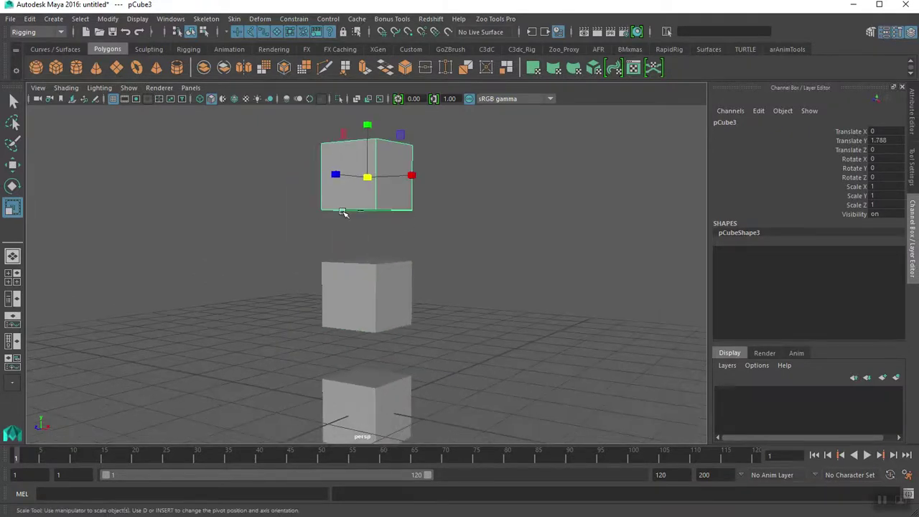
left_click_drag(376, 198, 345, 273, "alt")
- Try rotating the middle cube with its child about the Z axis by about -46.4 degrees, and undo the rotation
left_click_drag(435, 263, 285, 326, "shift")
middle_click_drag(285, 327, 333, 296, "alt")
right_click_drag(333, 295, 305, 320, "alt")
left_click_drag(305, 320, 371, 299, "alt")
key("ctrl+z")
key("e")
left_click_drag(393, 272, 406, 308)
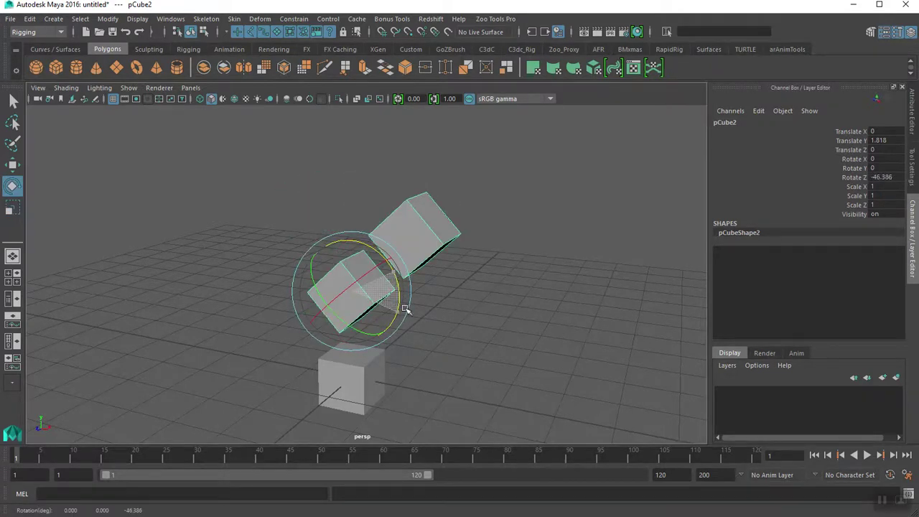
left_click_drag(466, 201, 414, 238)
left_click_drag(381, 285, 380, 316, "alt")
key("ctrl+z")
key("ctrl+z")
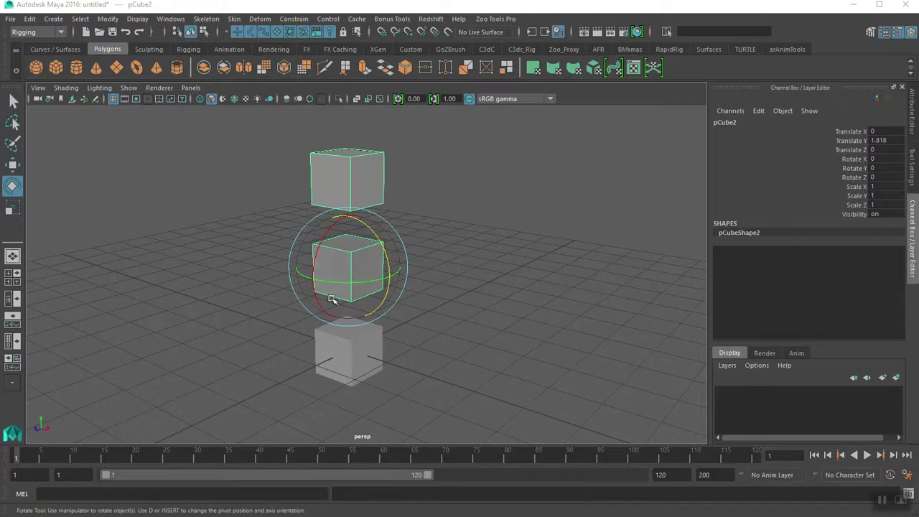
- Open the Outliner and place its window beside the stacked cubes
left_click(171, 19)
left_click(188, 124)
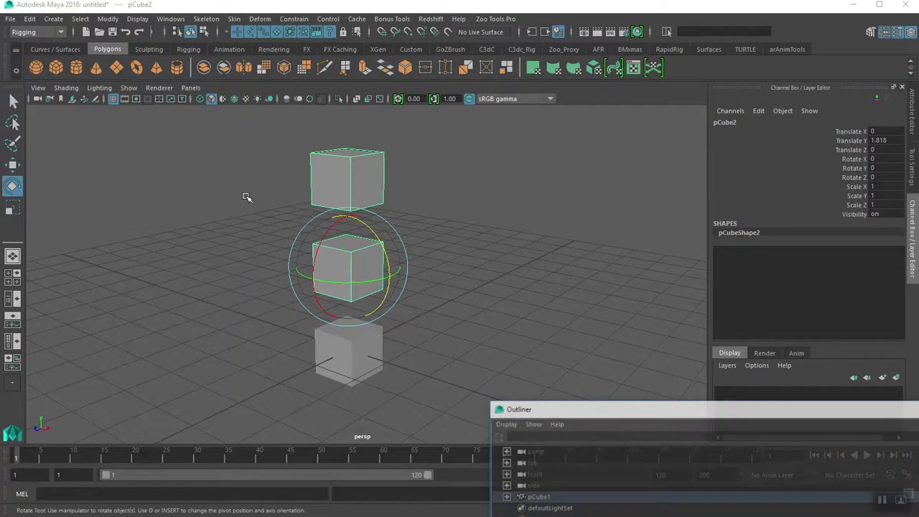
left_click_drag(588, 409, 566, 115)
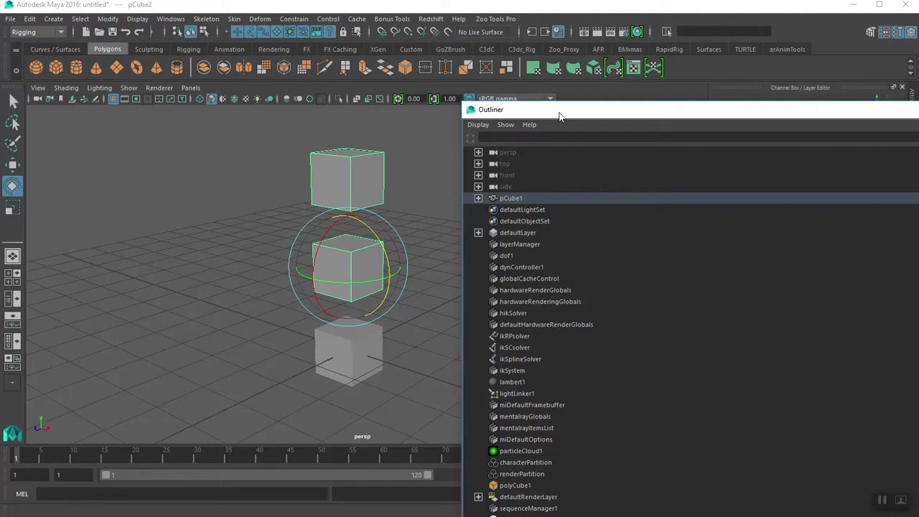
left_click_drag(560, 116, 548, 128)
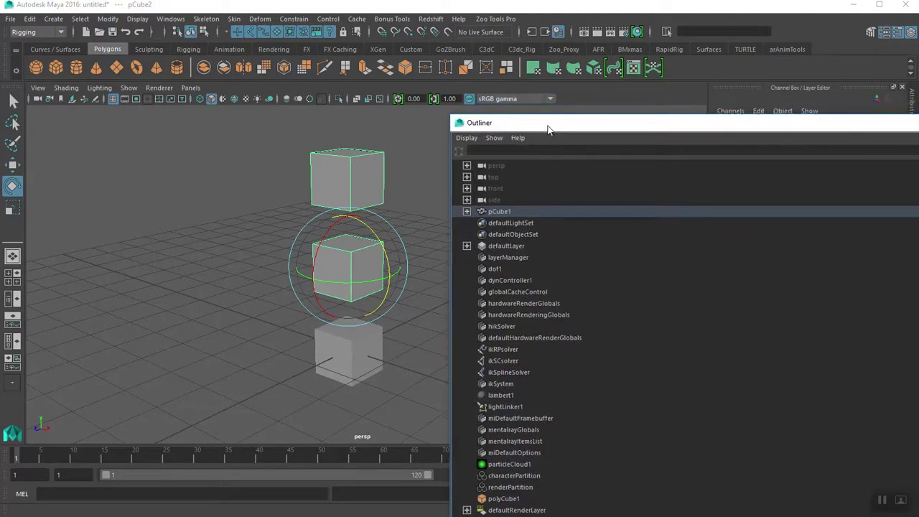
- Expand pCube1, pCube2 and pCube3 in the Outliner and turn off the display of shapes
left_click(466, 210)
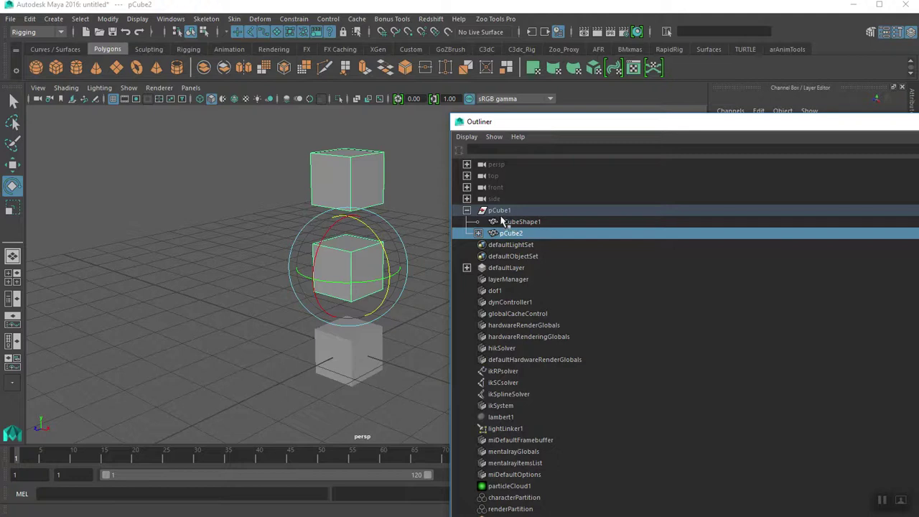
left_click(478, 233)
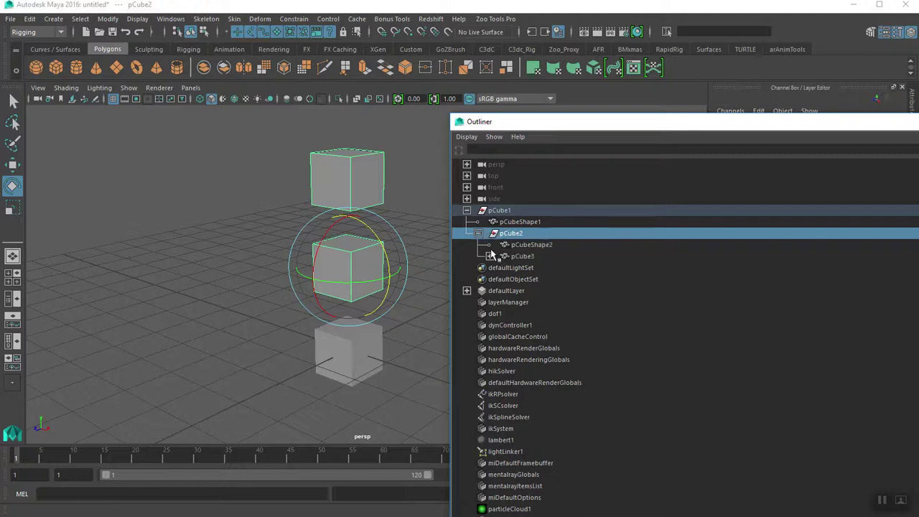
left_click(490, 256)
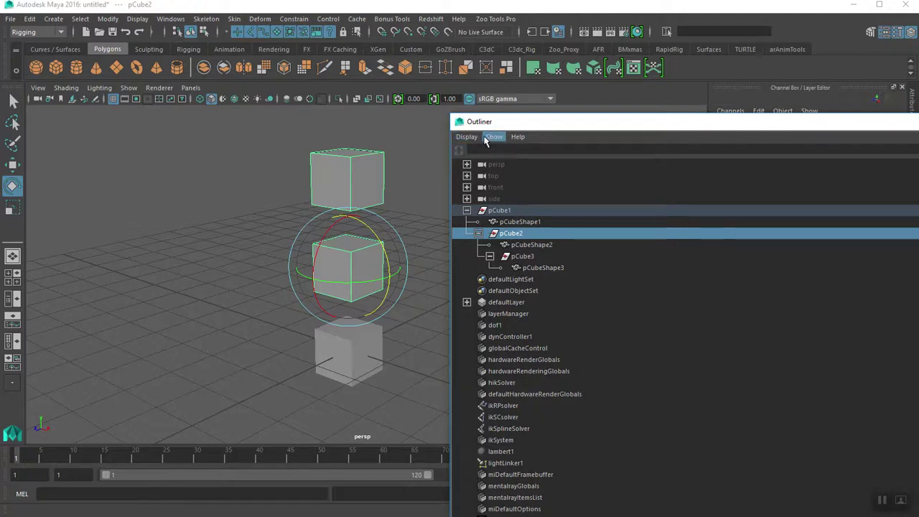
left_click(466, 137)
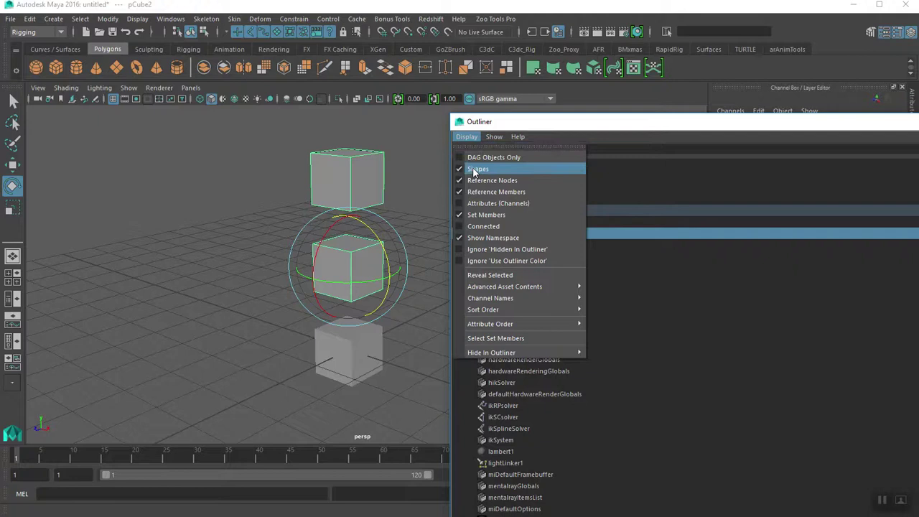
left_click(475, 169)
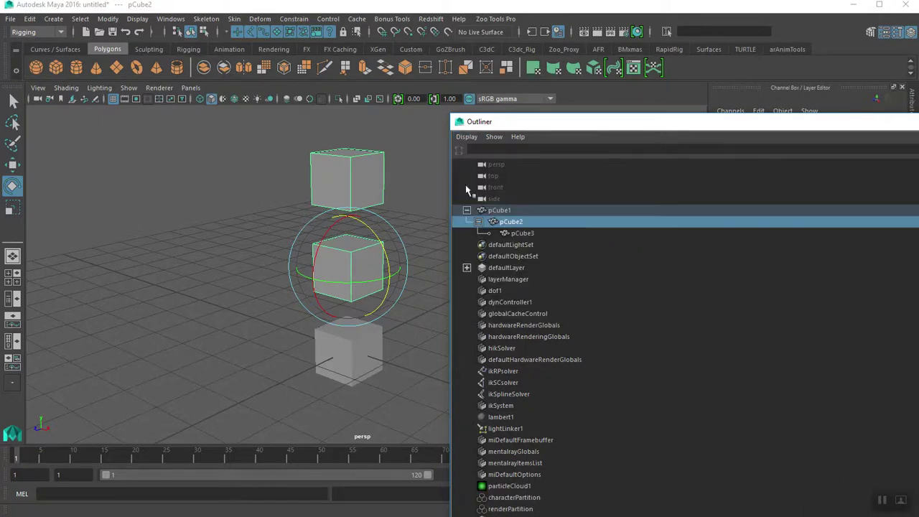
- Select pCube1, pCube2 and pCube3 in turn in the Outliner to examine which cubes each one includes
left_click(503, 211)
left_click(507, 222)
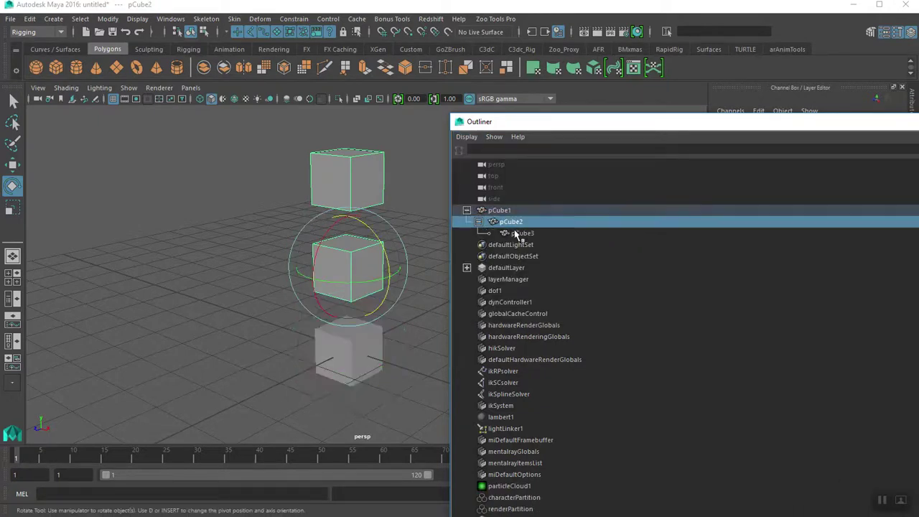
left_click(511, 232)
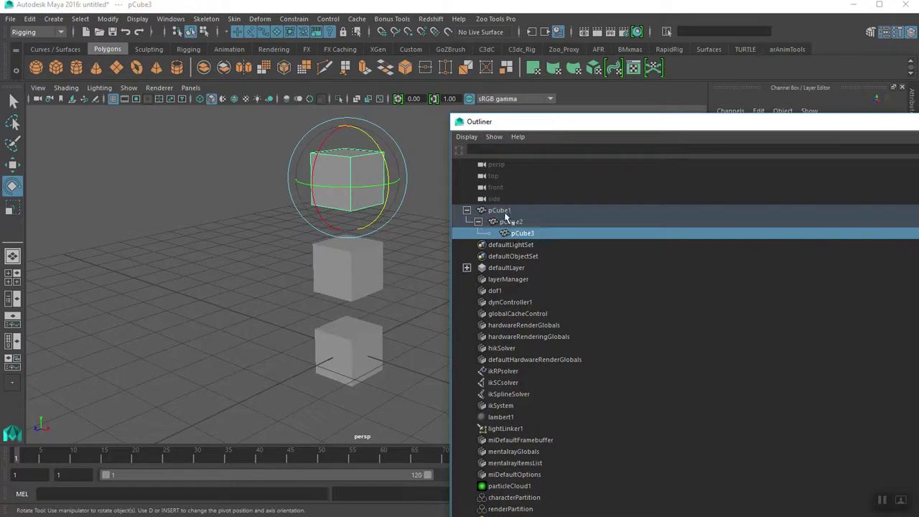
left_click(502, 211)
left_click(509, 222)
left_click(512, 232)
left_click(503, 211)
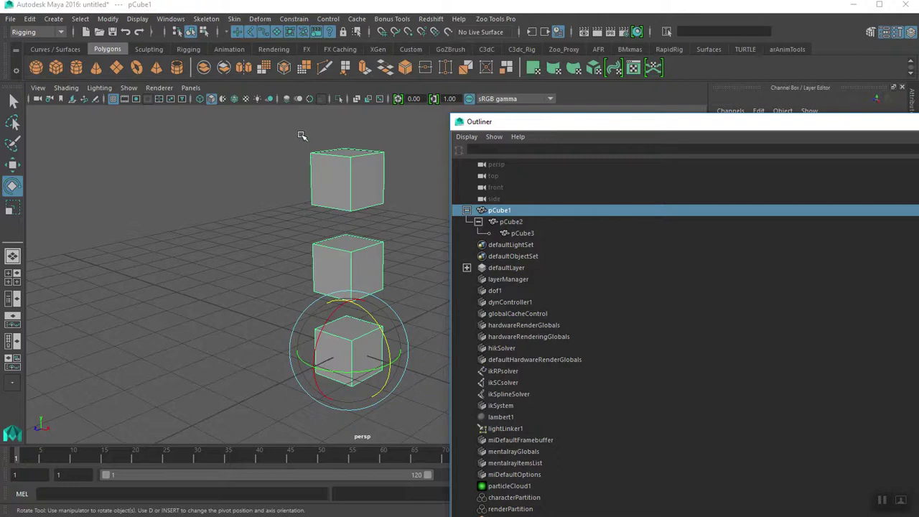
- Select the top cube and walk the selection up through pCube2 to pCube1, repeating the climb once
left_click_drag(299, 134, 374, 190)
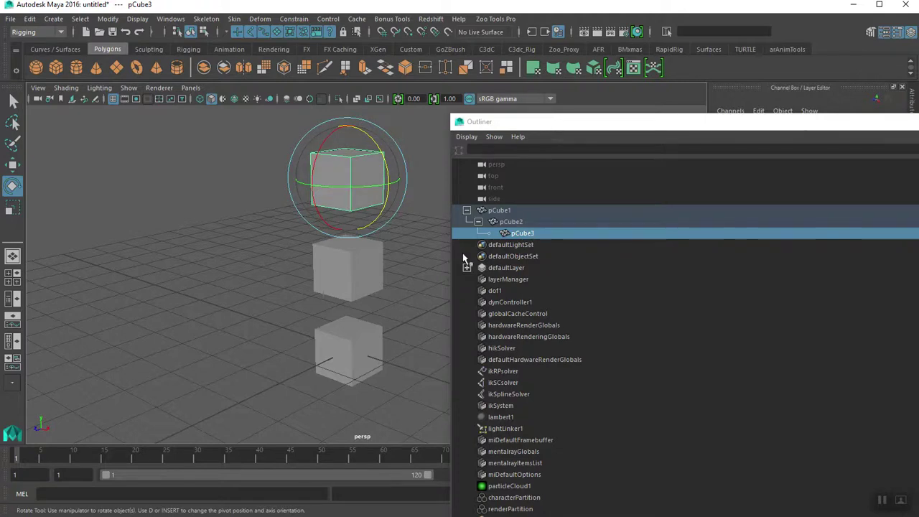
key("Up")
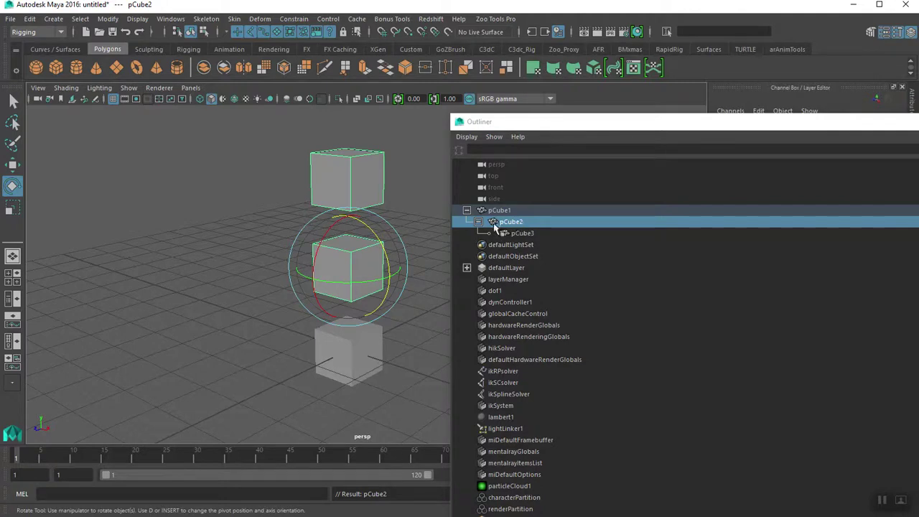
key("Up")
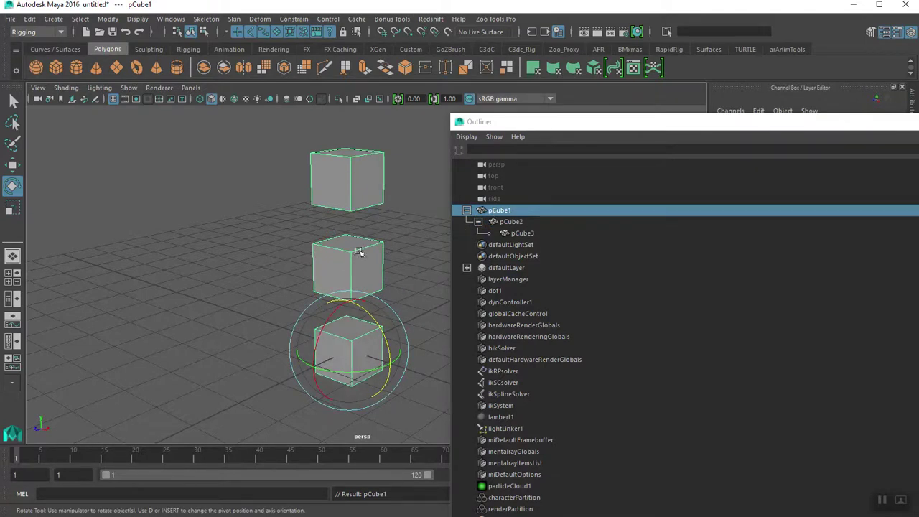
left_click(349, 178)
key("Up")
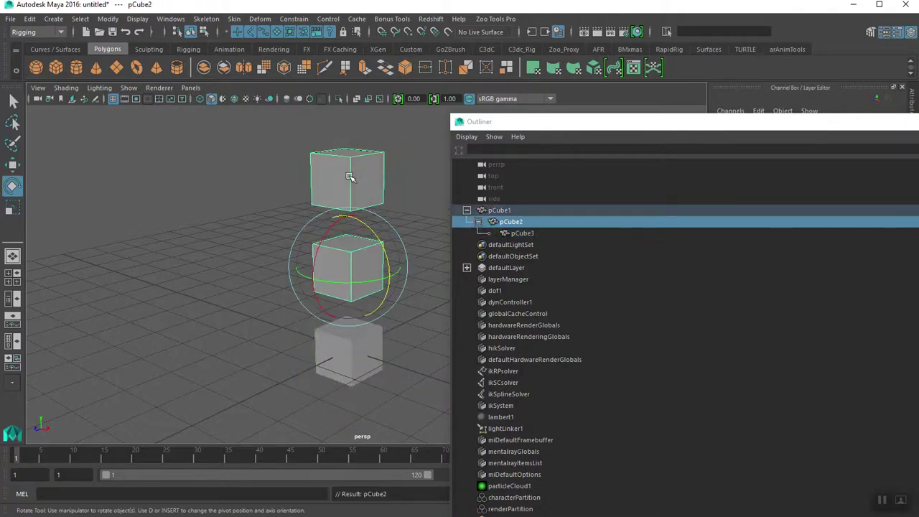
key("Up")
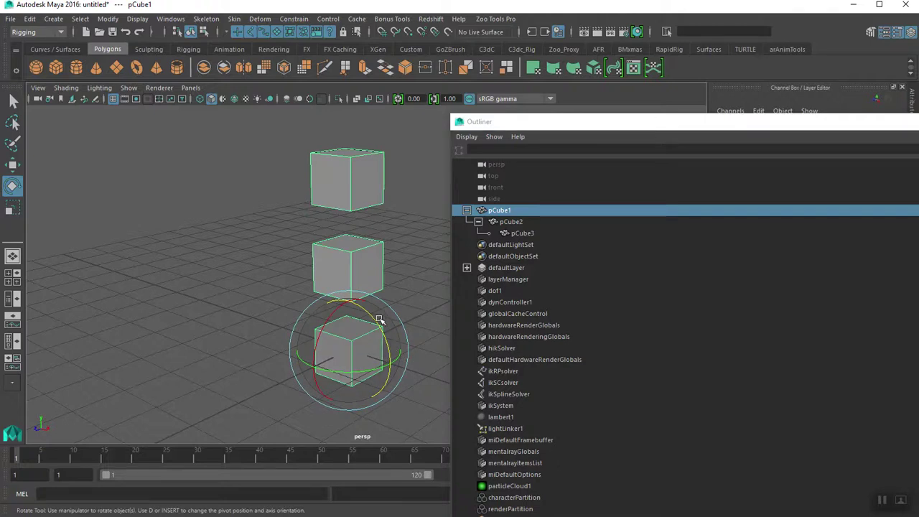
- Walk the selection down from pCube1 to its shape node, check its Channel Box entry, and reselect the upper cubes
key("Down")
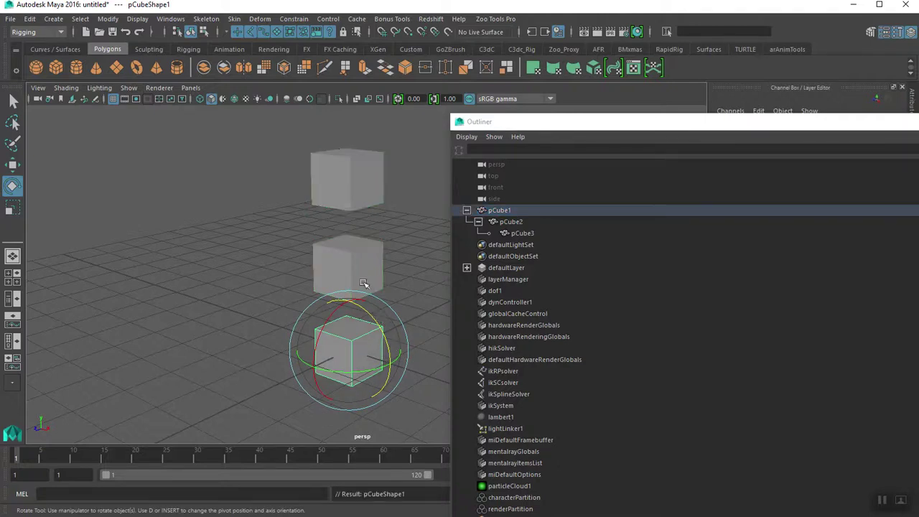
left_click_drag(622, 132, 370, 219)
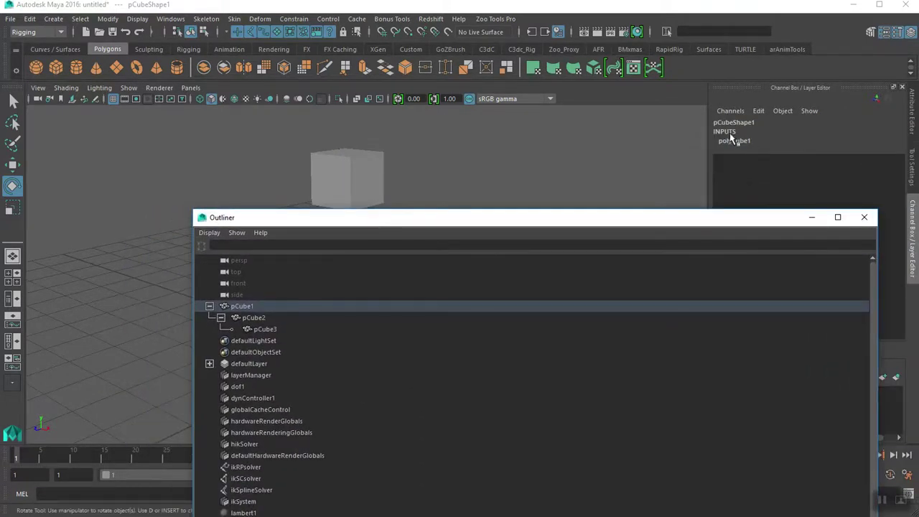
left_click_drag(463, 222, 718, 127)
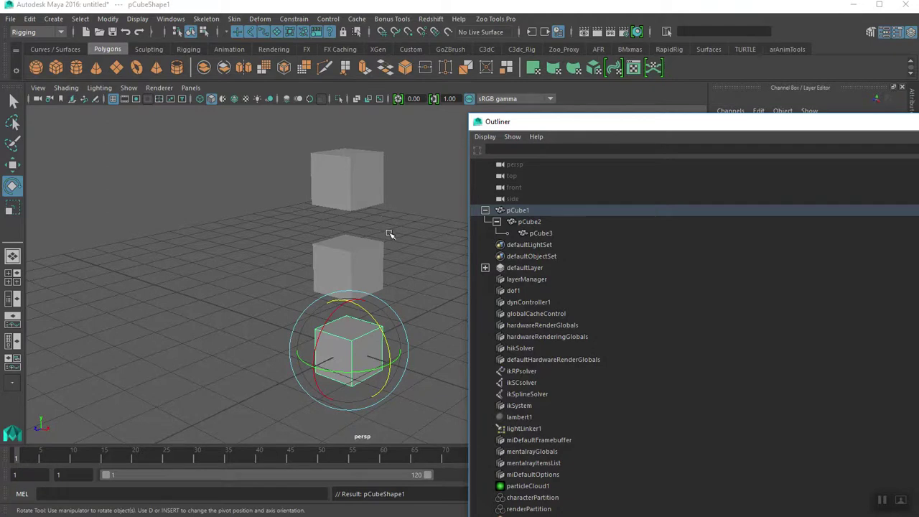
key("Down")
key("Down")
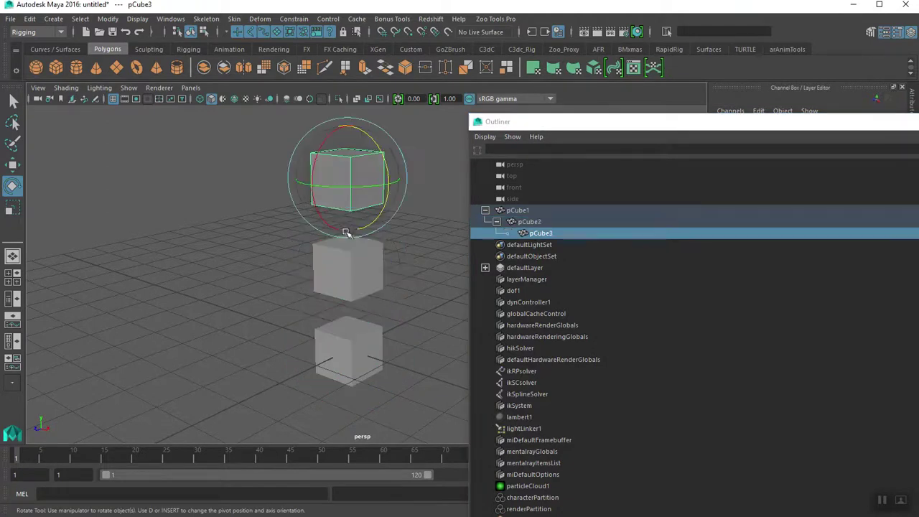
left_click(354, 285)
- Turn the display of shapes back on in the Outliner and reposition its window clear of the cubes
left_click_drag(527, 126, 473, 97)
left_click(431, 108)
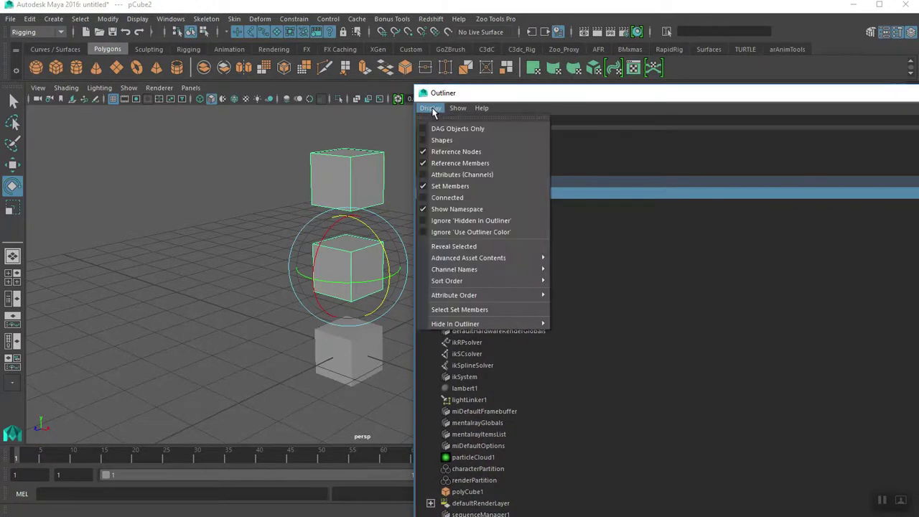
left_click(439, 140)
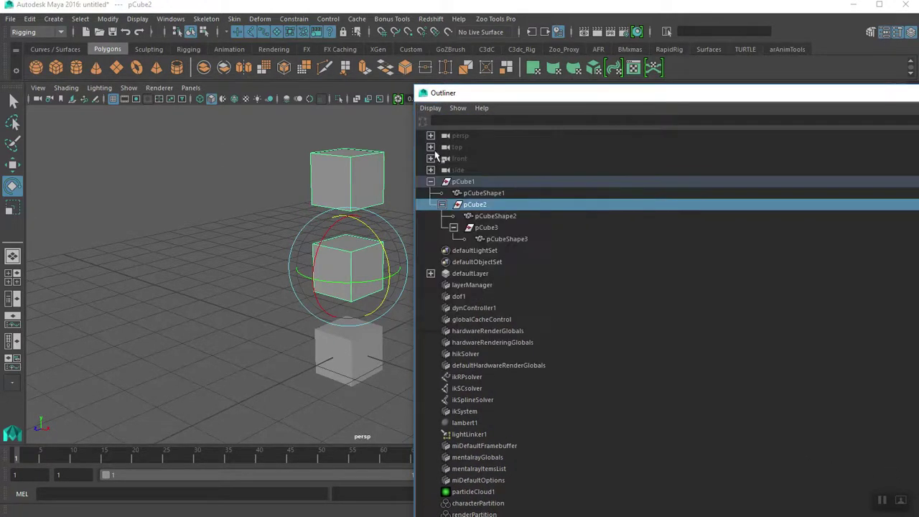
left_click_drag(482, 95, 543, 92)
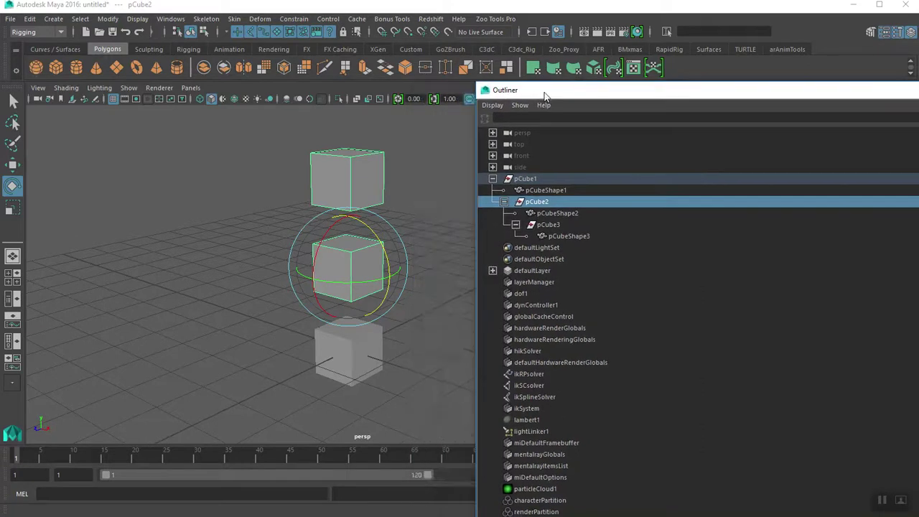
- Select pCube1 and pCubeShape1 alternately in the Outliner to compare the transform node with its shape node
left_click(526, 180)
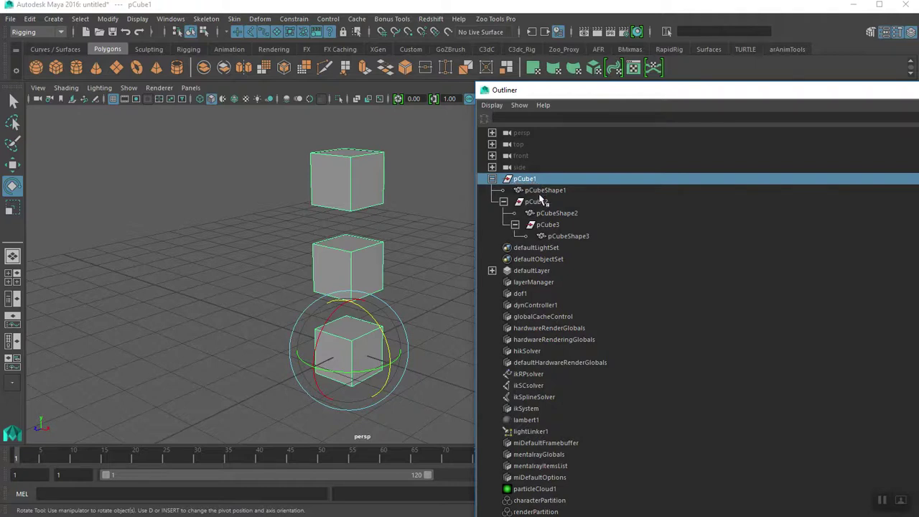
left_click(542, 190)
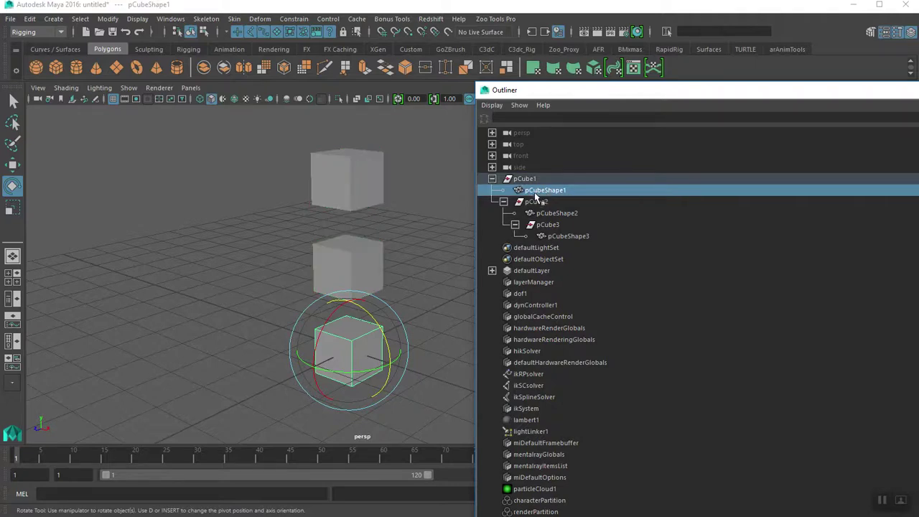
middle_click_drag(542, 196, 550, 195)
middle_click_drag(550, 200, 497, 346)
middle_click_drag(845, 482, 594, 488)
middle_click_drag(567, 224, 539, 206)
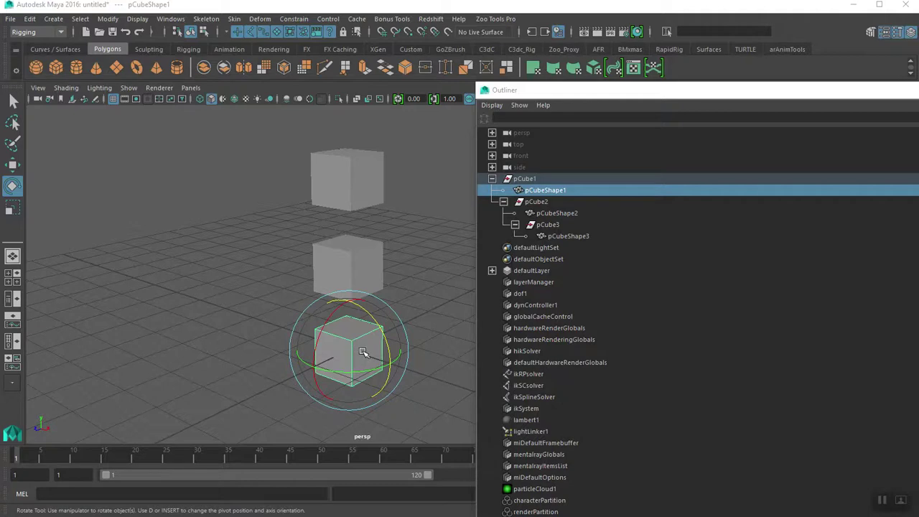
left_click(531, 179)
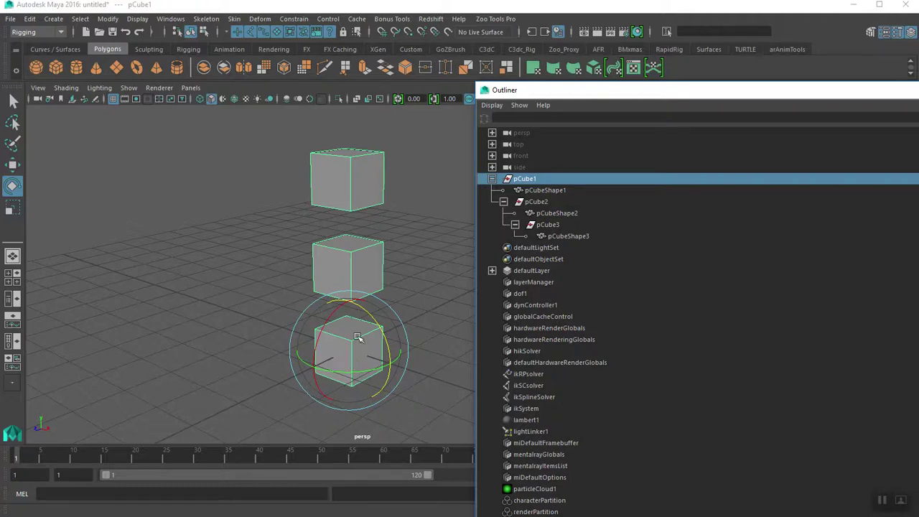
- Delete the pCubeShape1 node and select the remaining pCube1 transform with the Move tool
left_click(545, 191)
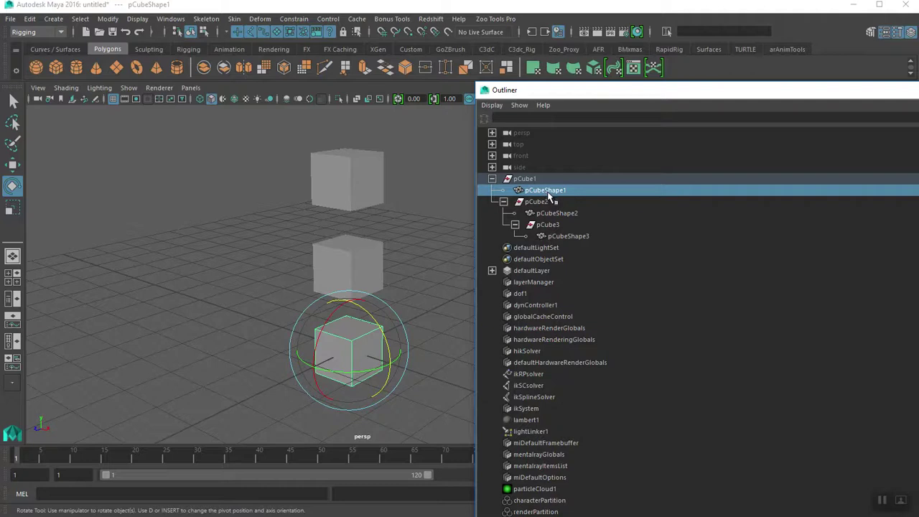
key("Delete")
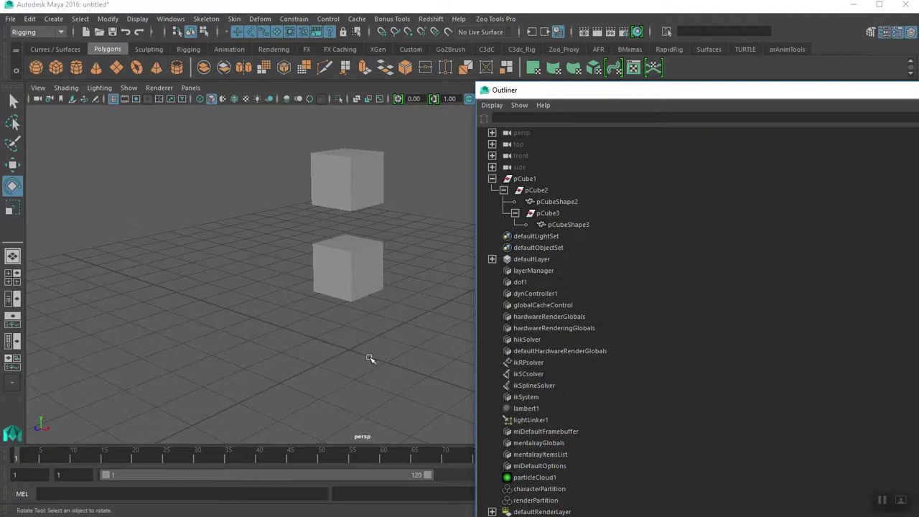
left_click(525, 179)
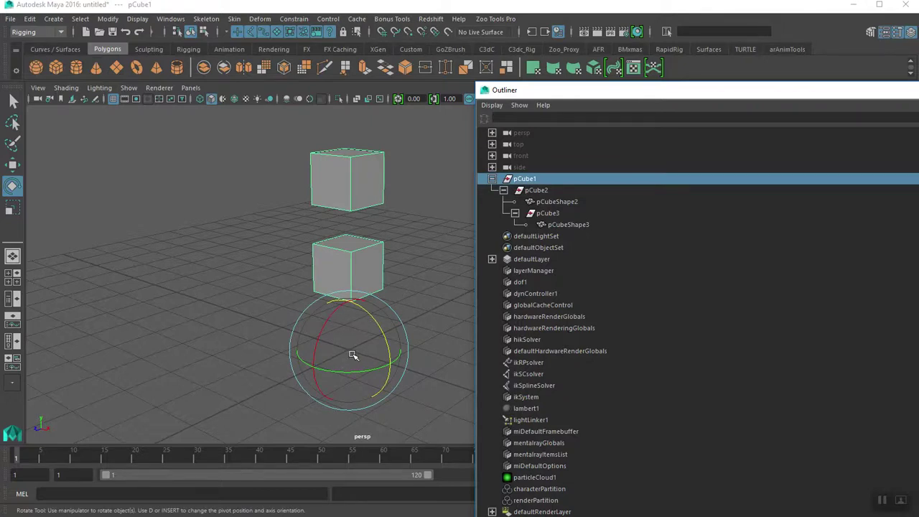
key("w")
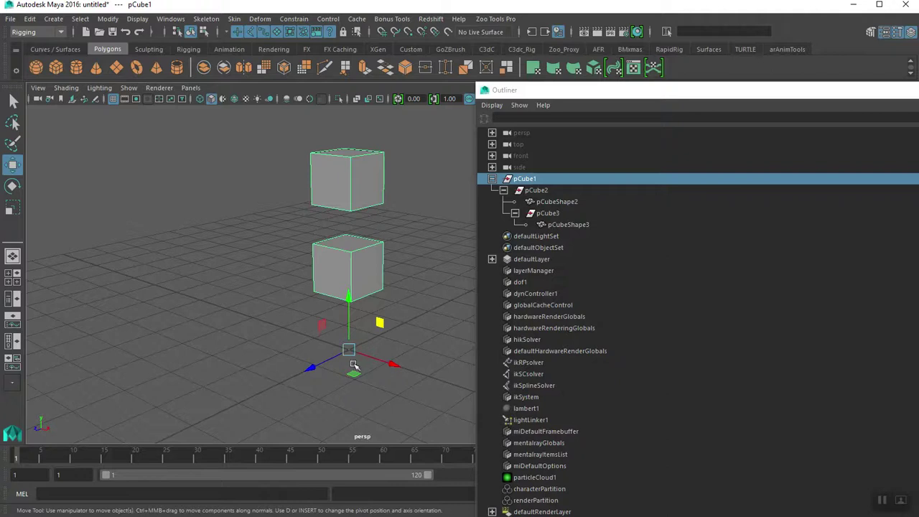
- Undo the deletion of pCubeShape1 and select the pCube1 transform in the Outliner
key("ctrl+z")
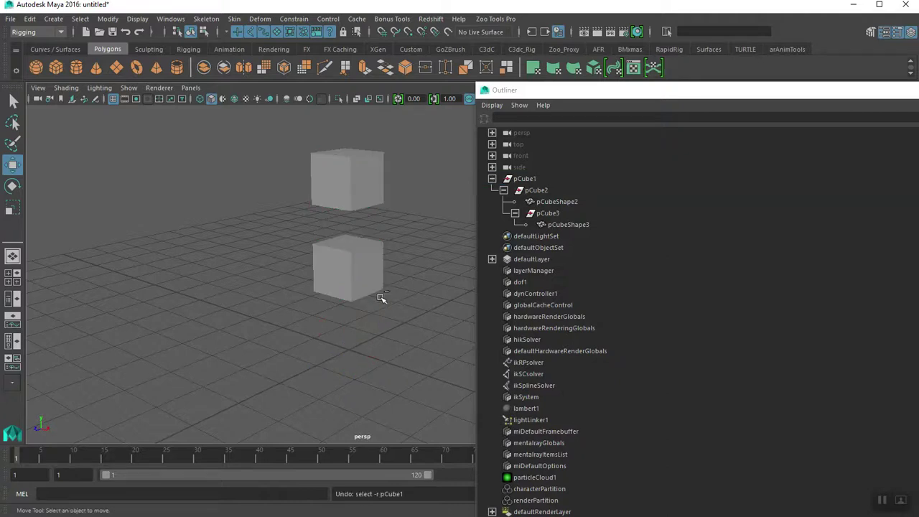
key("ctrl+z")
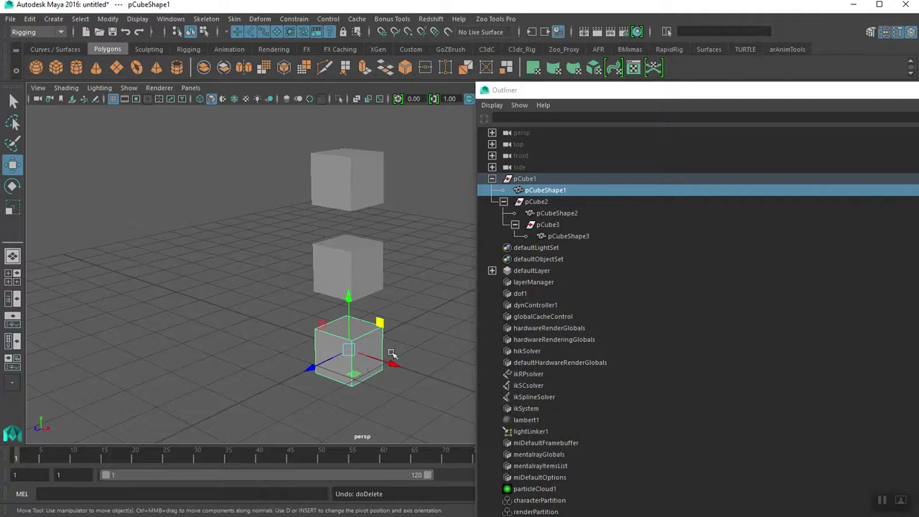
left_click(531, 180)
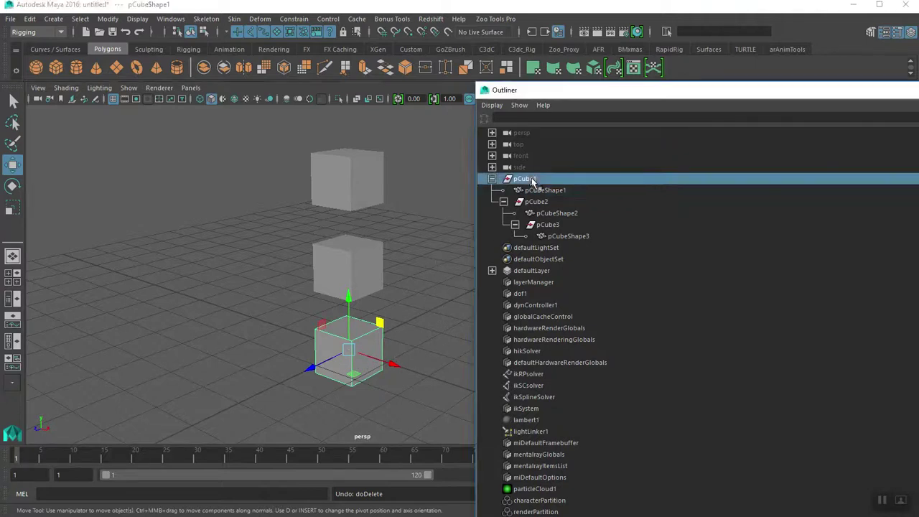
- Select pCube1, pCube2 and pCube3 alternately in the Outliner to examine which cubes each transform carries with it
key("Down")
key("Down")
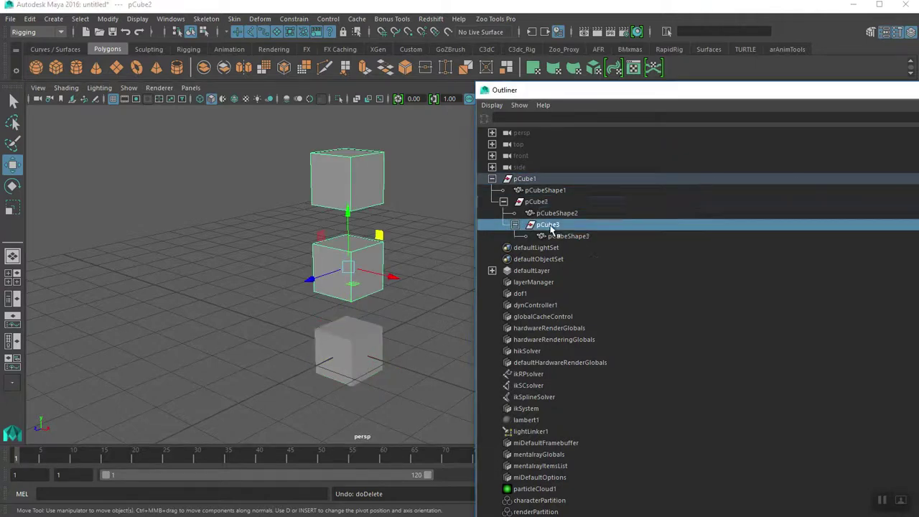
left_click(535, 203)
left_click(534, 183)
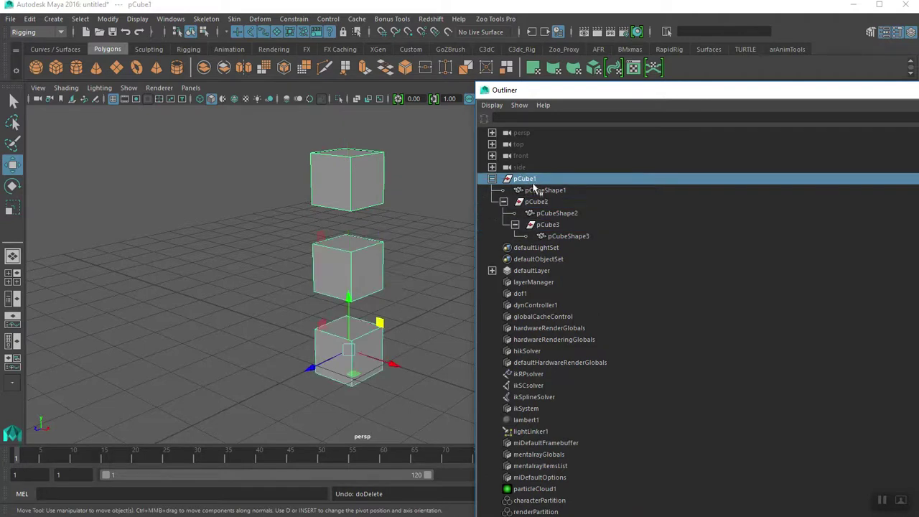
left_click(540, 202)
left_click(549, 225)
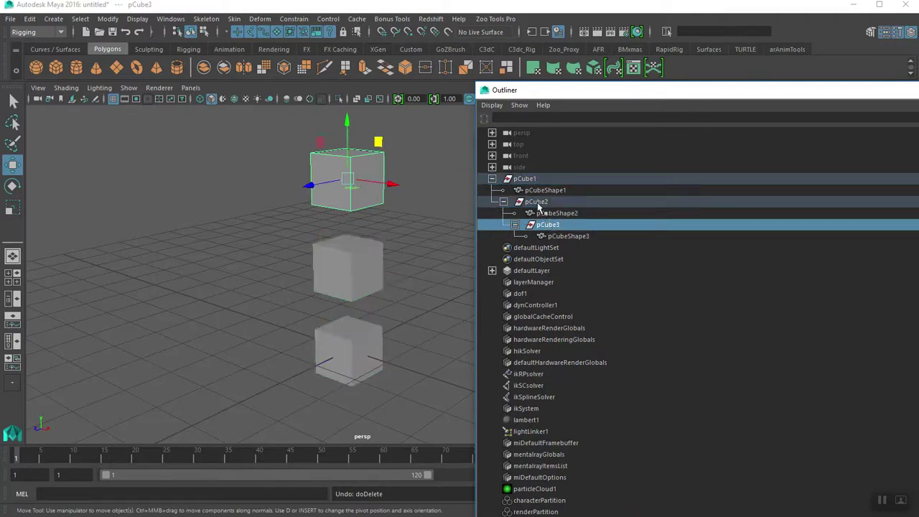
left_click(537, 202)
left_click(527, 179)
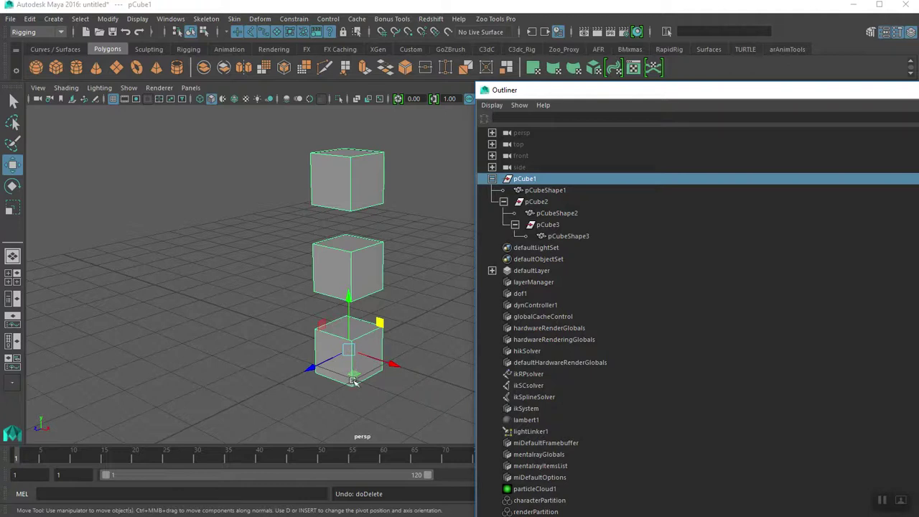
mouse_move(358, 338)
left_mouse_down("alt")
mouse_move(342, 371)
mouse_move(352, 339)
left_mouse_up("alt")
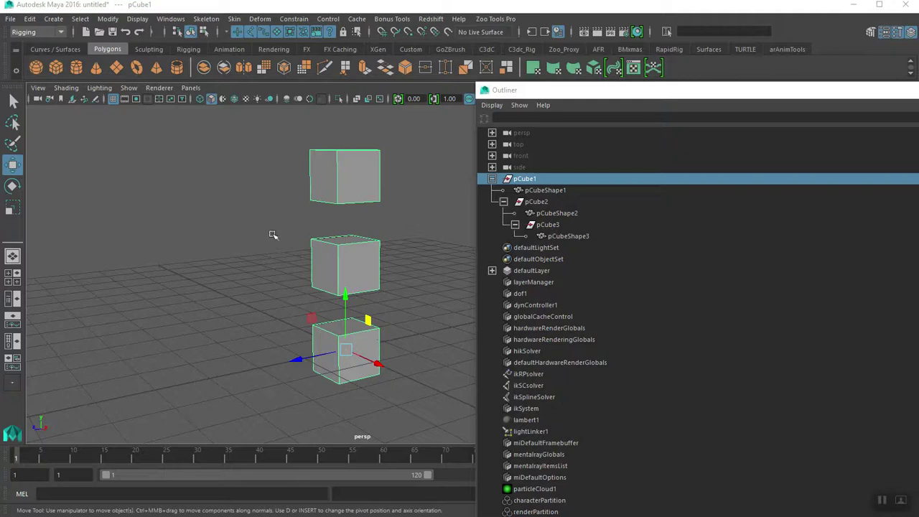
left_click_drag(252, 237, 333, 319, "alt")
left_click_drag(332, 267, 287, 319, "alt")
middle_click_drag(260, 273, 241, 230, "alt")
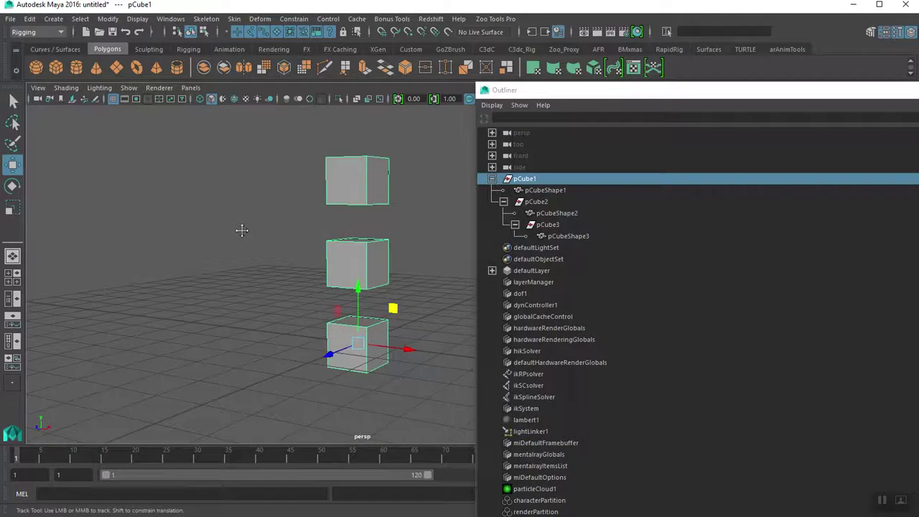
scroll(260, 254, "up", 5)
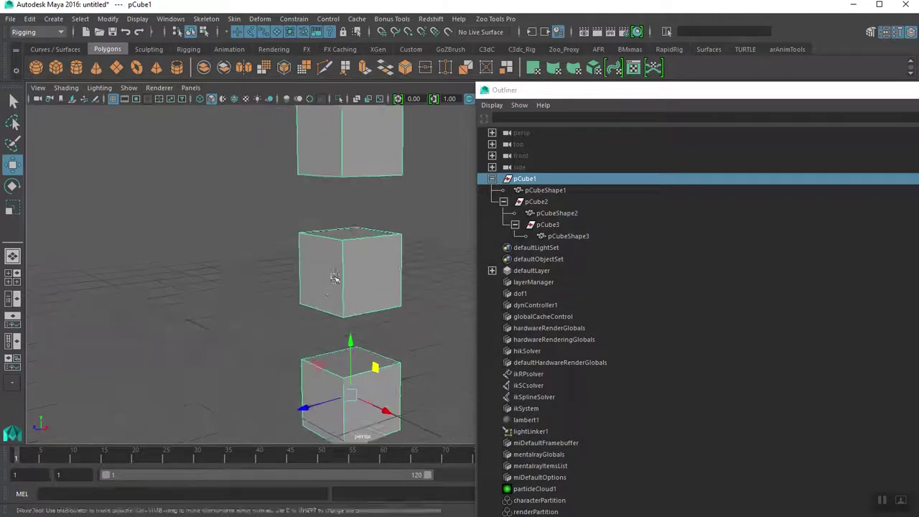
right_click_drag(332, 280, 238, 287, "alt")
right_click_drag(294, 297, 254, 260, "alt")
middle_click_drag(254, 260, 237, 287, "alt")
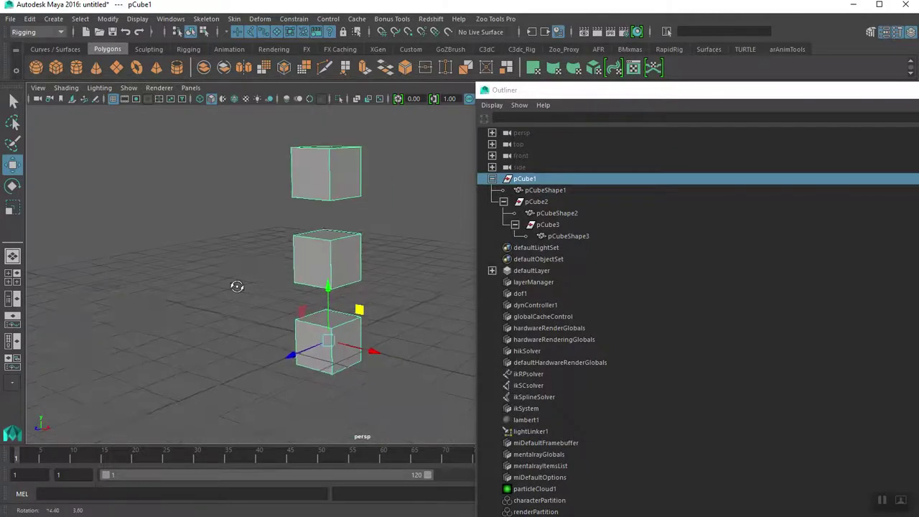
- Select the middle cube and walk the selection up to its parent pCube1
left_click(320, 267)
left_click_drag(321, 269, 267, 323, "alt")
right_click_drag(266, 323, 371, 331, "alt")
mouse_move(372, 330)
left_mouse_down("alt")
mouse_move(361, 332)
mouse_move(381, 328)
left_mouse_up("alt")
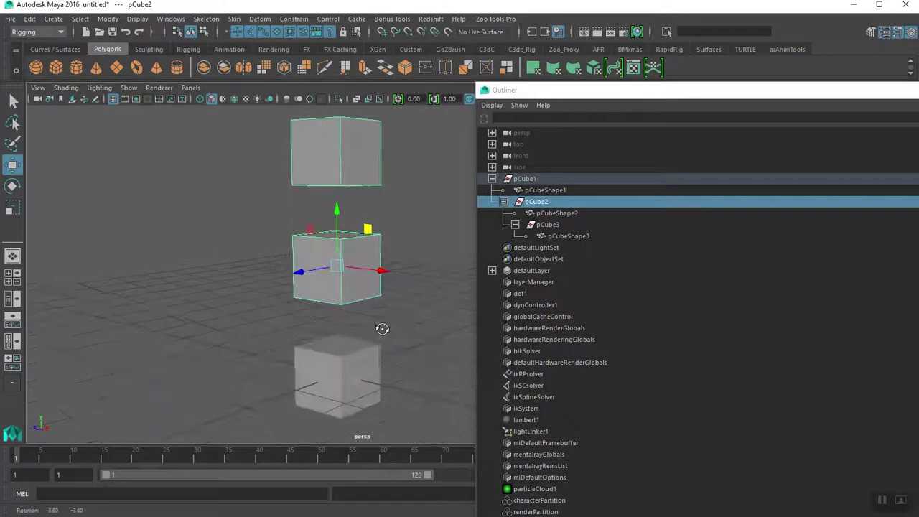
key("Up")
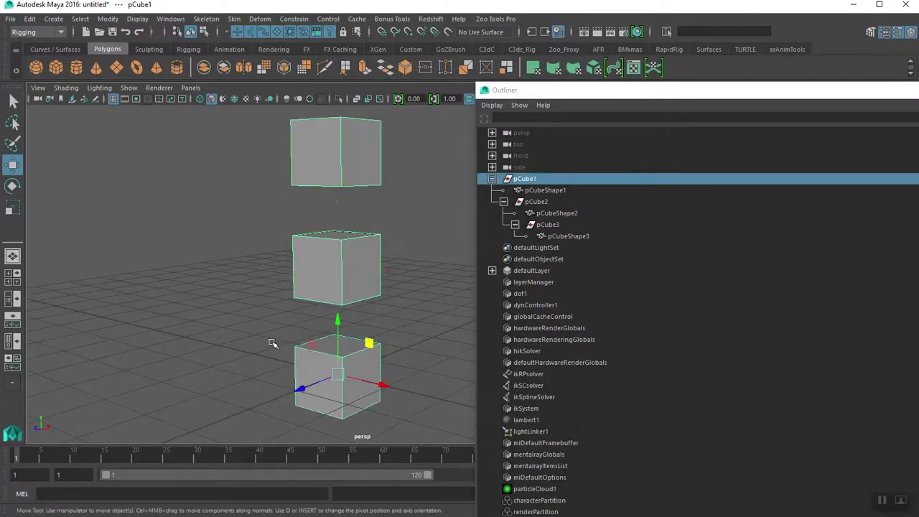
middle_click_drag(283, 342, 285, 314, "alt")
left_click_drag(324, 331, 311, 358, "alt")
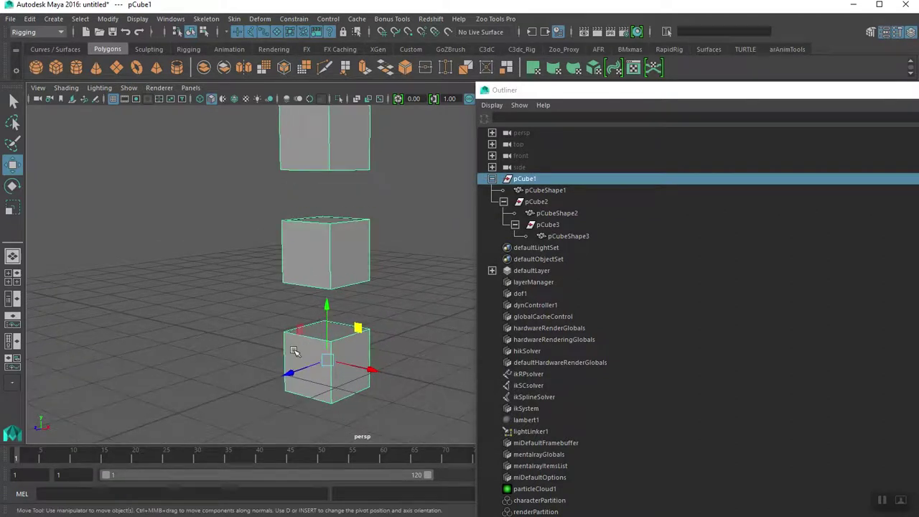
right_click_drag(294, 350, 295, 337, "alt")
middle_click_drag(295, 338, 294, 338, "alt")
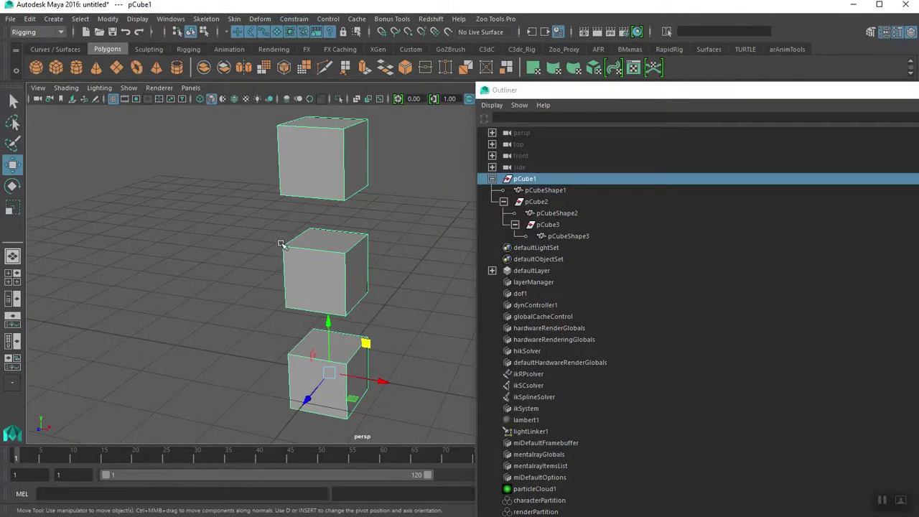
- Select the middle cube and the top cube in turn in the viewport to compare their highlighted hierarchies
left_click(320, 256)
right_click_drag(320, 256, 285, 290, "alt")
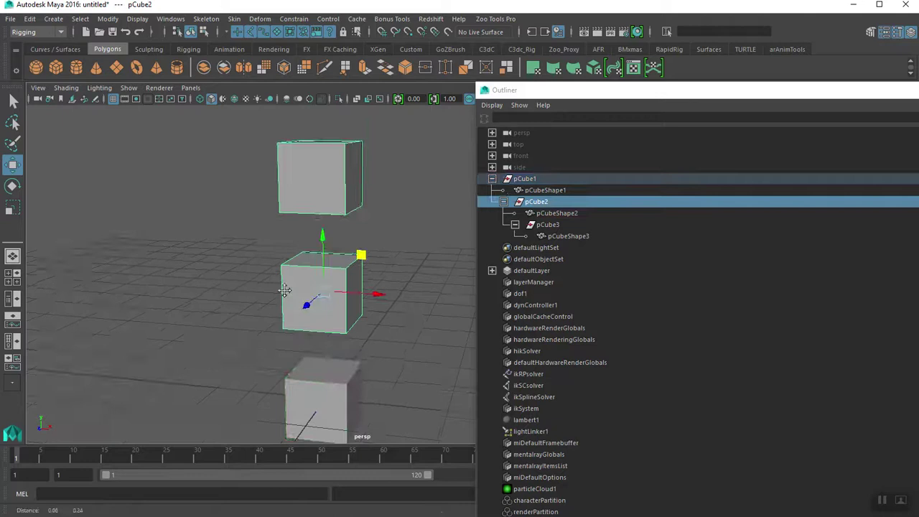
middle_click_drag(285, 290, 276, 304, "alt")
left_click(307, 203)
middle_click_drag(258, 235, 280, 204, "alt")
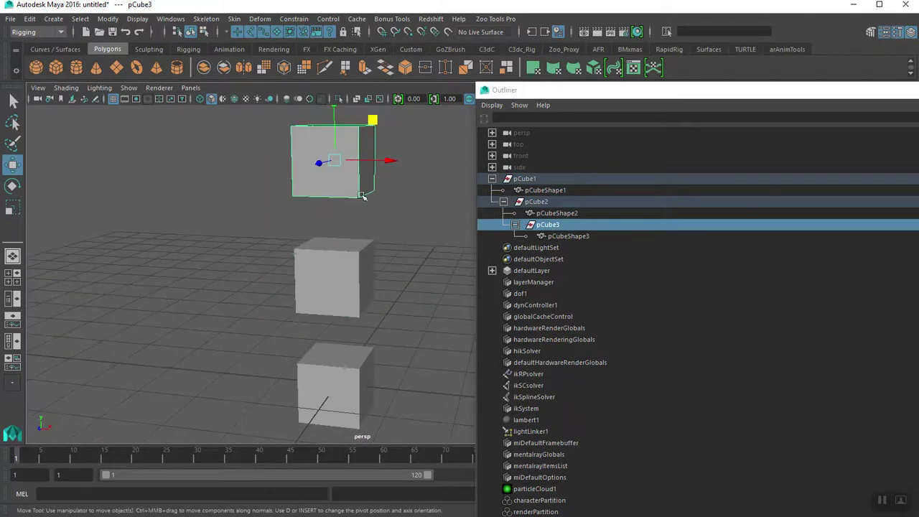
left_click_drag(362, 196, 250, 240, "alt")
- Try scaling all three parented cubes together by about 1.38 along Y, and undo the scale
left_click_drag(259, 191, 232, 299)
key("r")
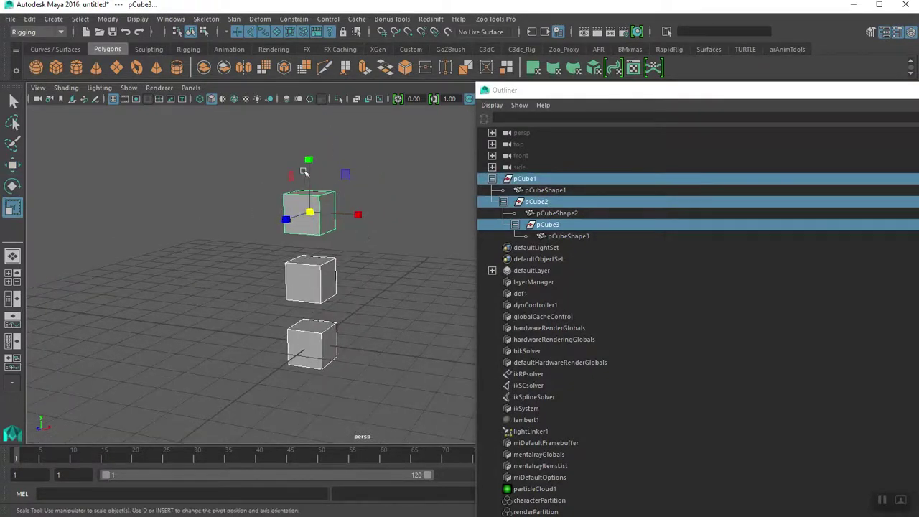
left_click_drag(309, 159, 310, 139)
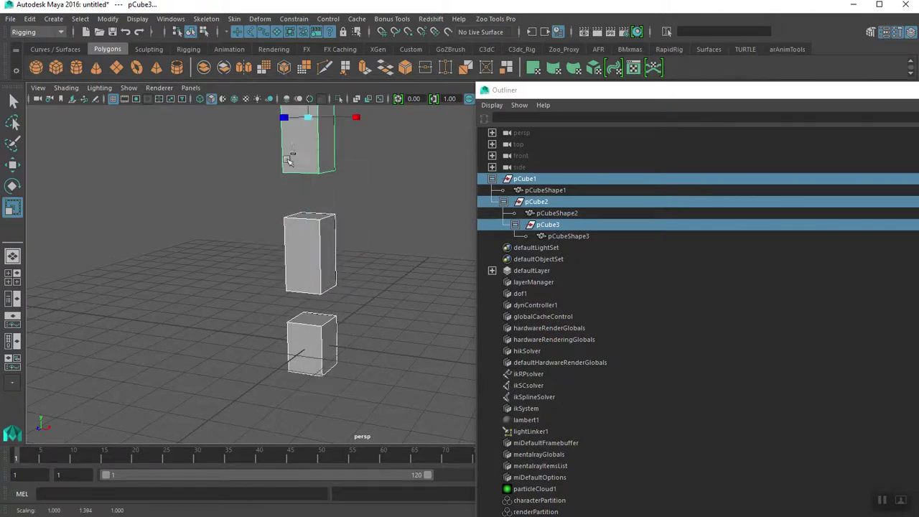
key("ctrl+z")
middle_click_drag(340, 280, 335, 301, "alt")
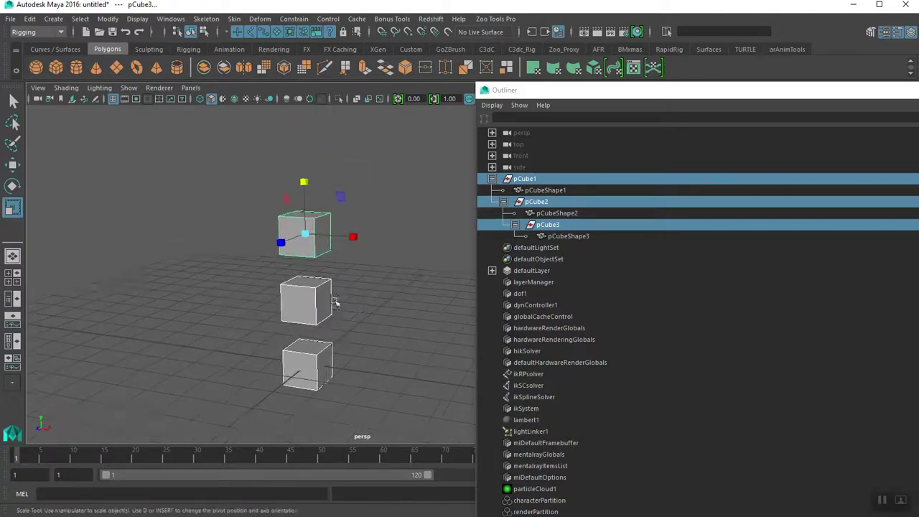
- Try scaling only the bottom parent cube, pCube1, by about 2.05 along Y, and undo the scale
left_click(306, 366)
left_click_drag(307, 312, 306, 262)
key("ctrl+z")
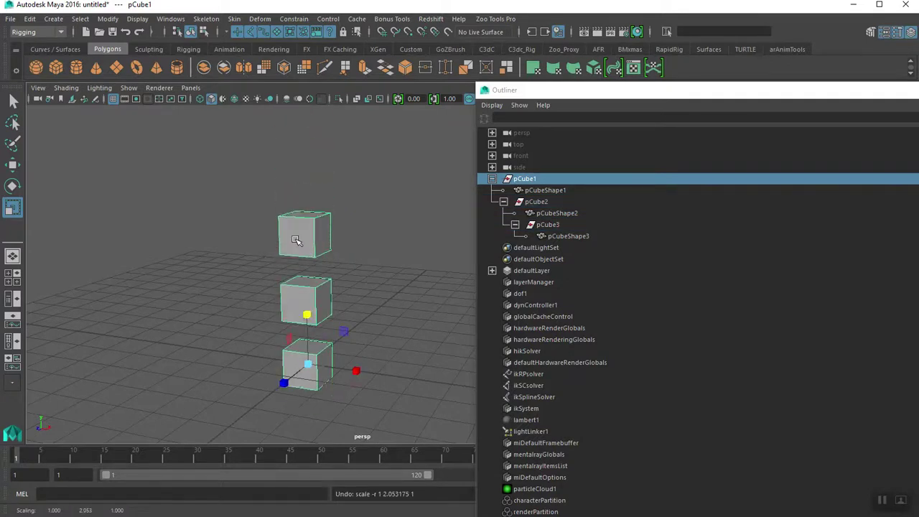
left_click_drag(287, 340, 242, 250, "alt")
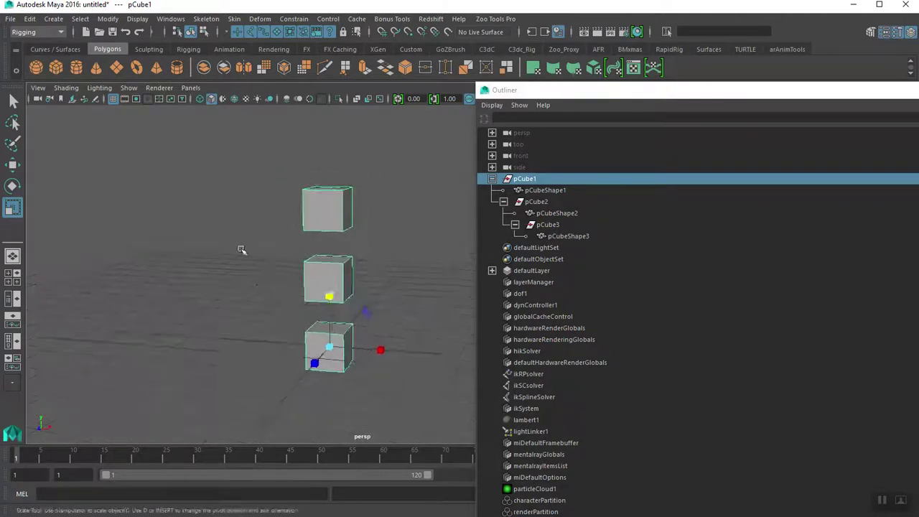
- Unparent pCube2 and pCube3 from the hierarchy and select each one individually to check its independence
left_click_drag(257, 169, 406, 291)
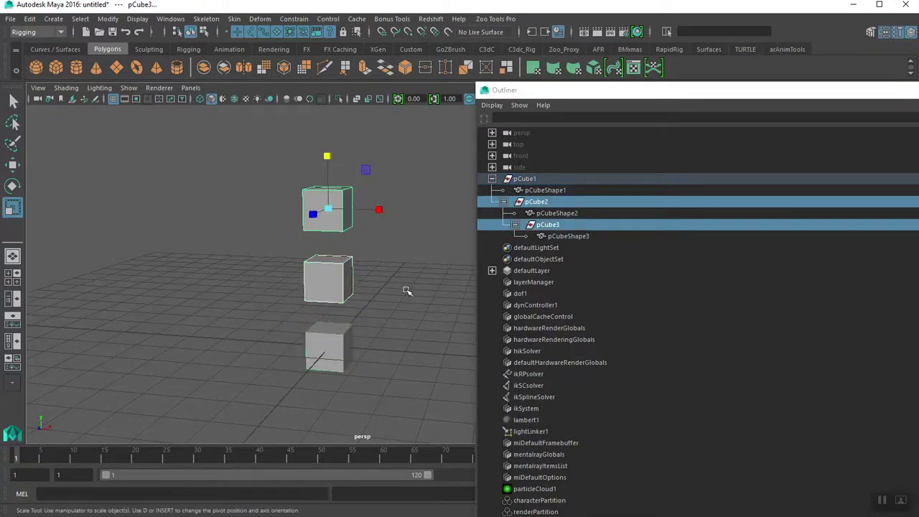
key("shift+p")
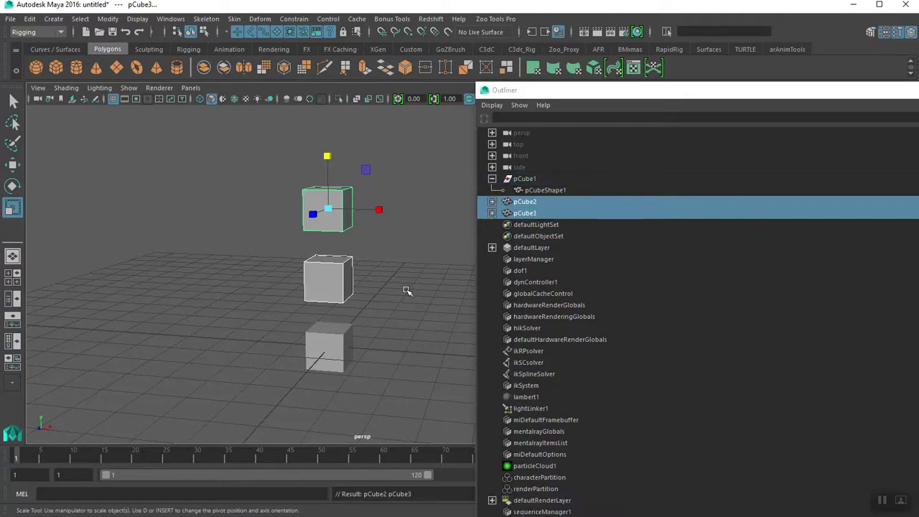
left_click_drag(254, 178, 351, 224)
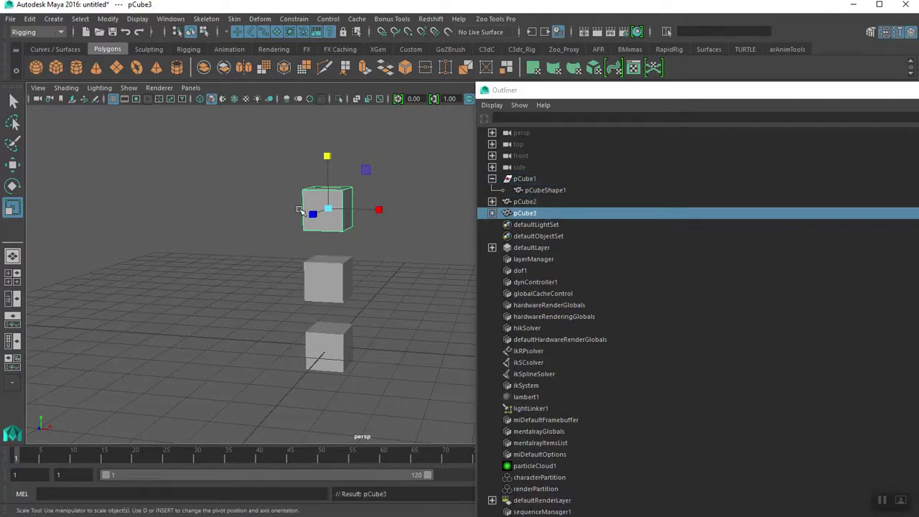
left_click(309, 277)
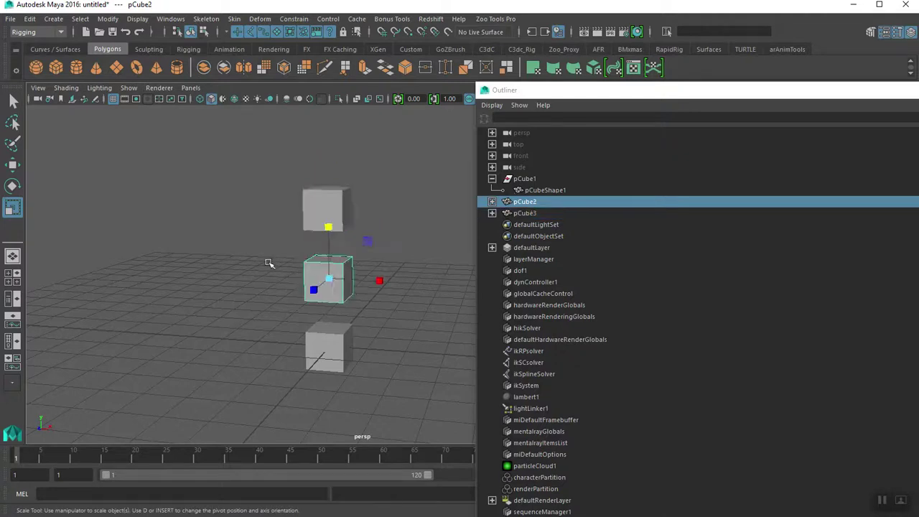
- Select all three separate cubes and stretch them together along Y until they form a nearly continuous column
left_click(227, 241)
left_click_drag(236, 174, 395, 373)
left_click_drag(236, 273, 298, 272, "alt")
left_click_drag(330, 173, 325, 128)
- Reselect all three stretched cubes to inspect them, clear the selection, and collapse pCube1 in the Outliner
left_click_drag(242, 272, 274, 322, "alt")
left_click(266, 315)
left_click_drag(219, 197, 376, 332)
middle_click_drag(332, 282, 350, 291, "alt")
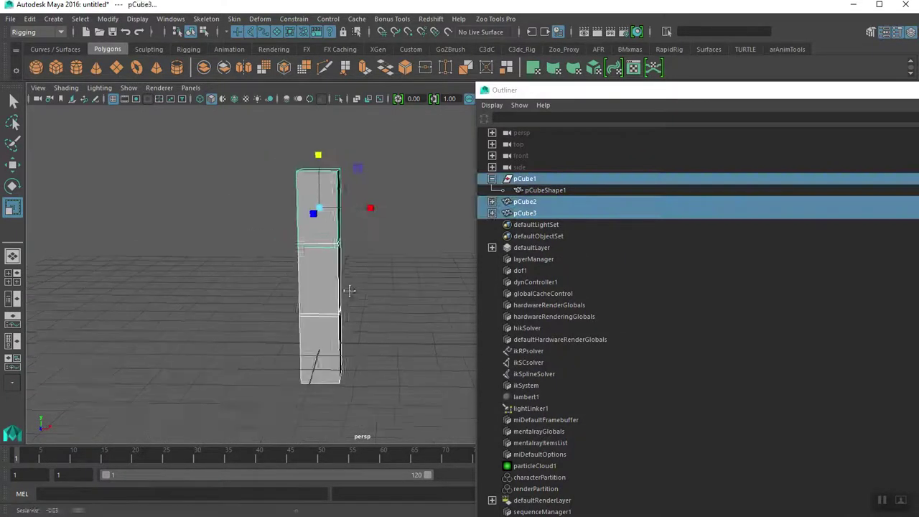
left_click_drag(351, 313, 265, 263, "alt")
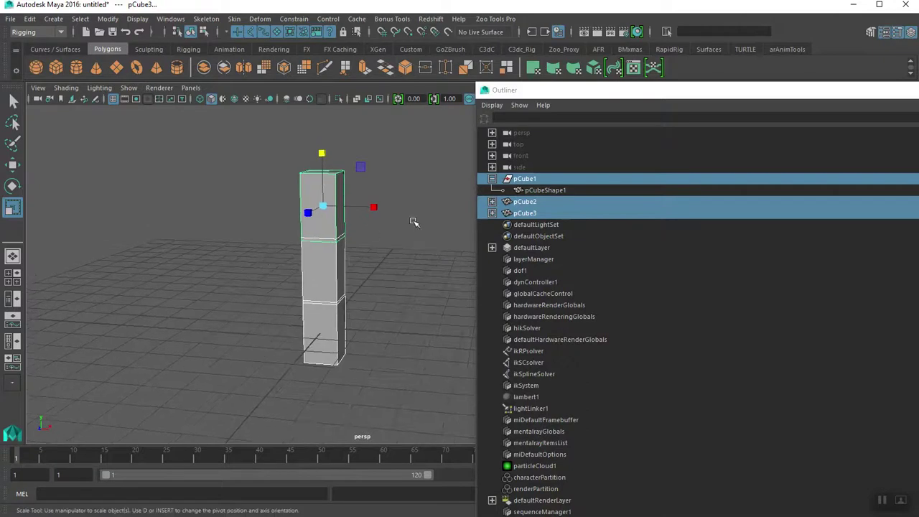
left_click(397, 269)
left_click(492, 178)
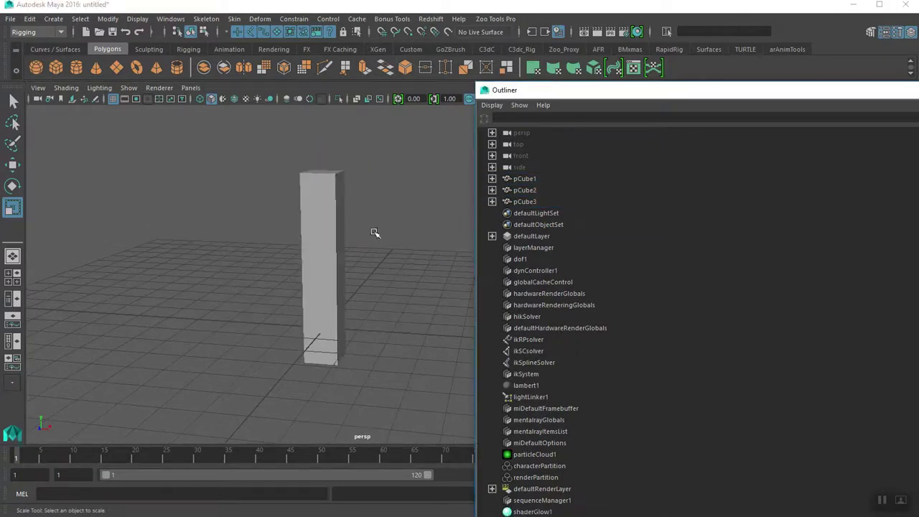
- Try parenting the top cube, pCube3, to pCube2, and undo the parenting
left_click_drag(291, 173, 319, 192)
left_click_drag(303, 266, 332, 274, "alt")
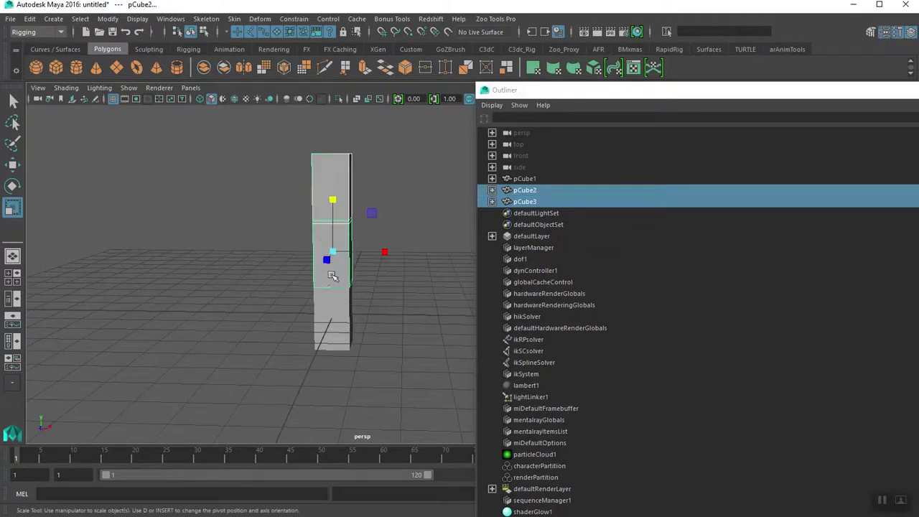
key("p")
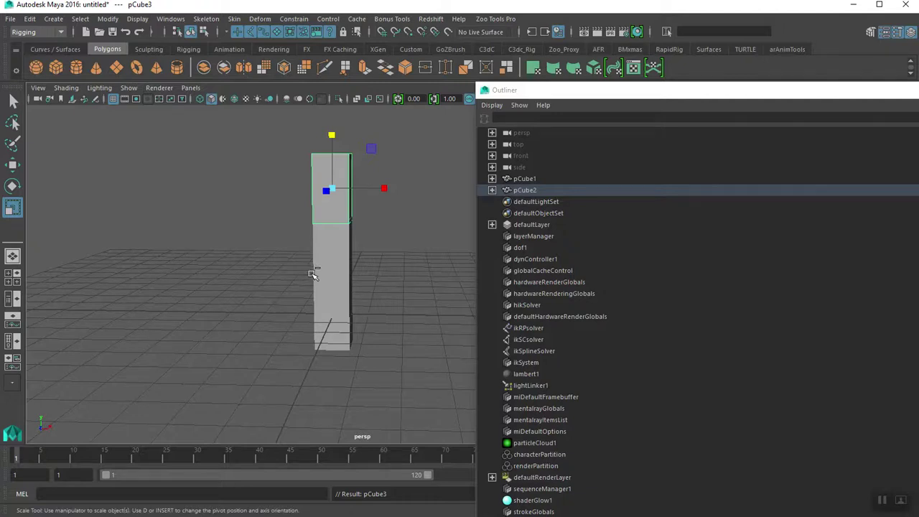
key("ctrl+z")
key("ctrl+z")
- Parent the top cube, pCube3, to the middle cube, pCube2
mouse_move(274, 258)
left_mouse_down("alt")
mouse_move(297, 280)
mouse_move(289, 268)
left_mouse_up("alt")
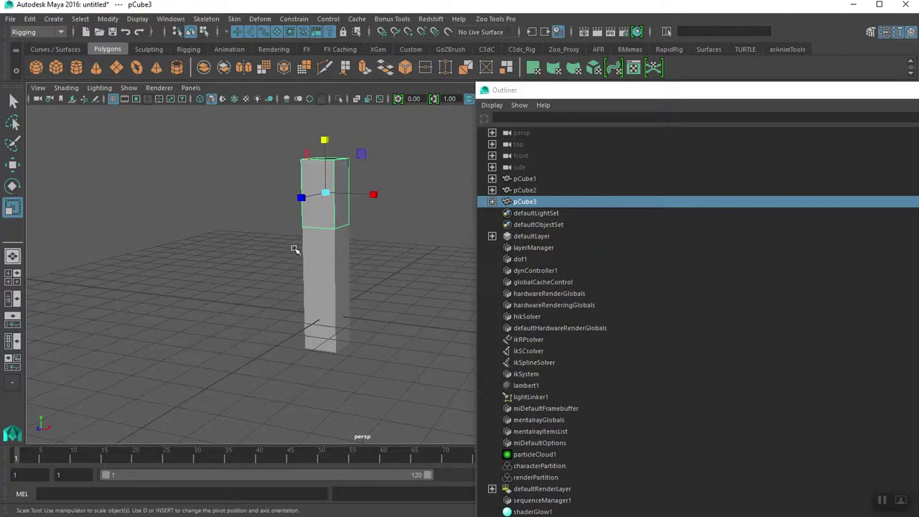
left_click(332, 259, "shift")
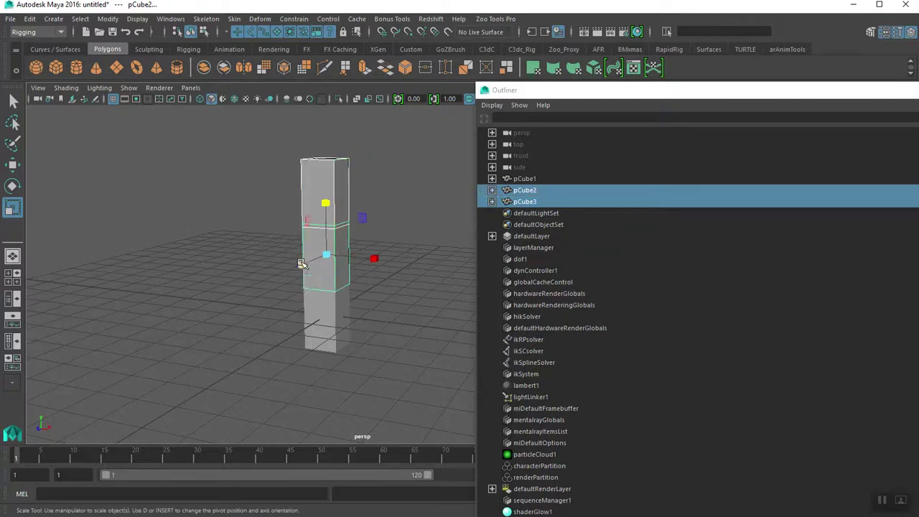
key("p")
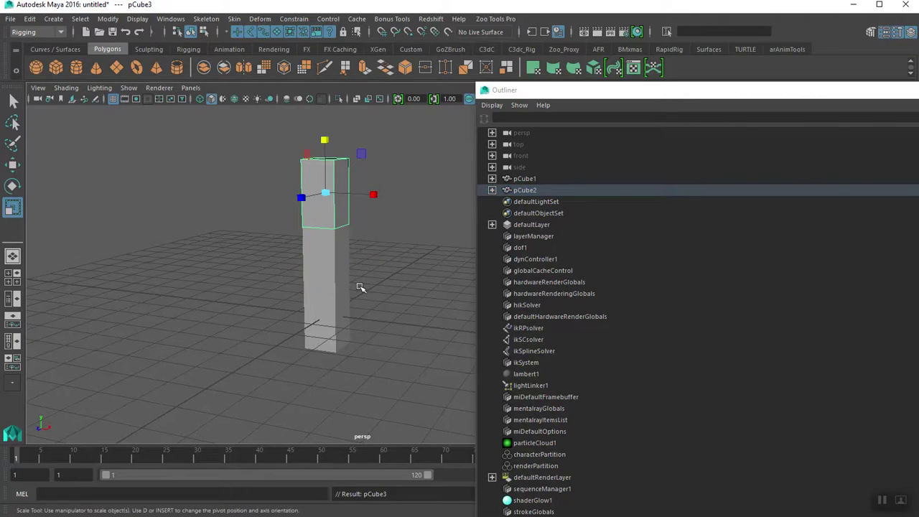
- Parent the middle cube, pCube2, to the bottom cube, pCube1
left_click(303, 246)
left_click(309, 332, "shift")
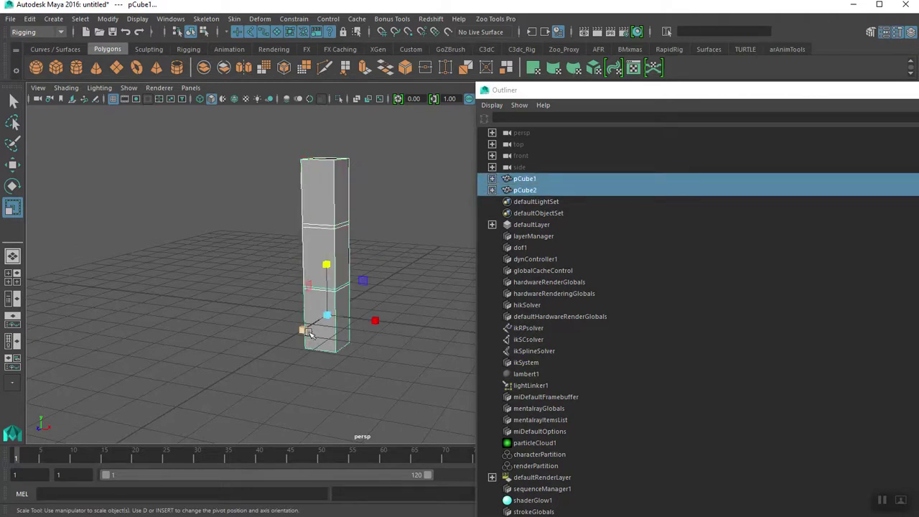
key("p")
left_click_drag(309, 332, 269, 297, "alt")
middle_click_drag(281, 286, 224, 308, "alt")
left_click_drag(220, 326, 241, 320, "alt")
- Select all three parented cubes, try rotating them together about Z, and undo the rotation
left_click_drag(214, 201, 282, 285)
left_click_drag(259, 330, 220, 311, "alt")
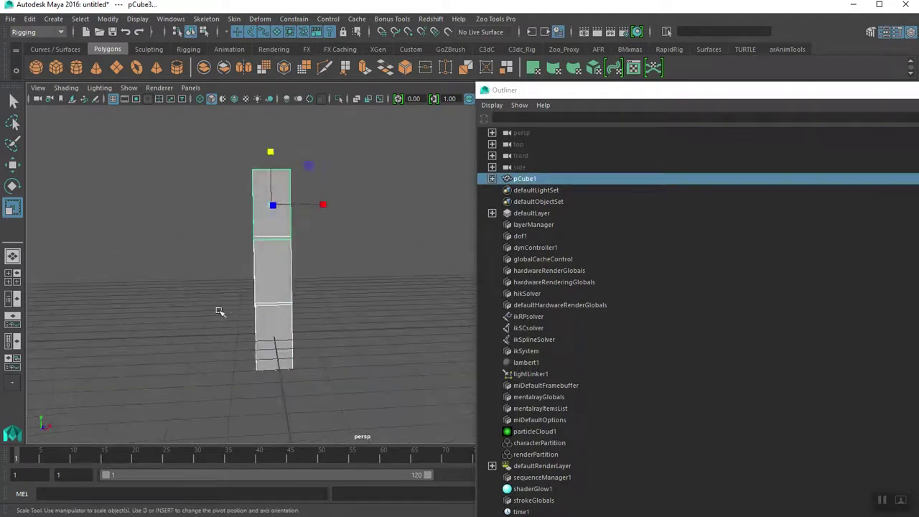
middle_click_drag(240, 321, 289, 304, "alt")
left_click_drag(294, 304, 273, 311, "alt")
middle_click_drag(253, 293, 243, 308, "alt")
mouse_move(241, 316)
left_mouse_down("alt")
mouse_move(252, 324)
mouse_move(242, 321)
left_mouse_up("alt")
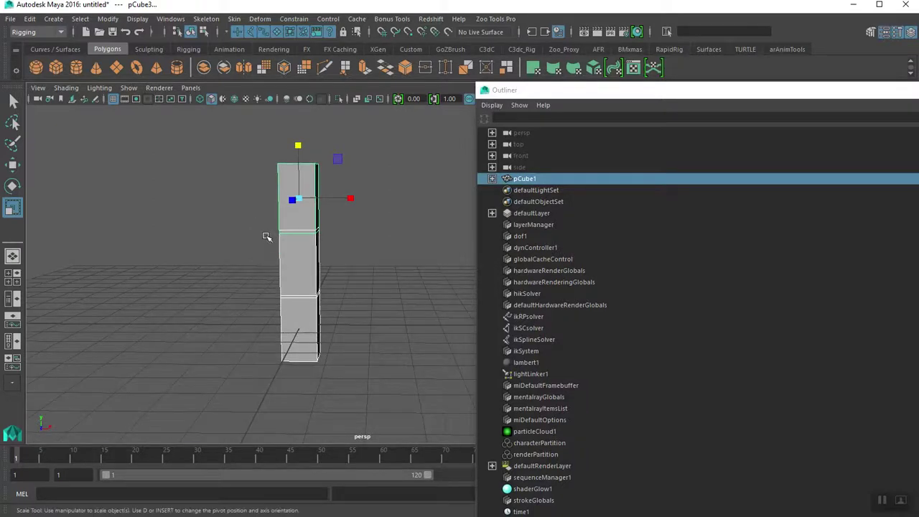
key("e")
left_click_drag(352, 218, 320, 215)
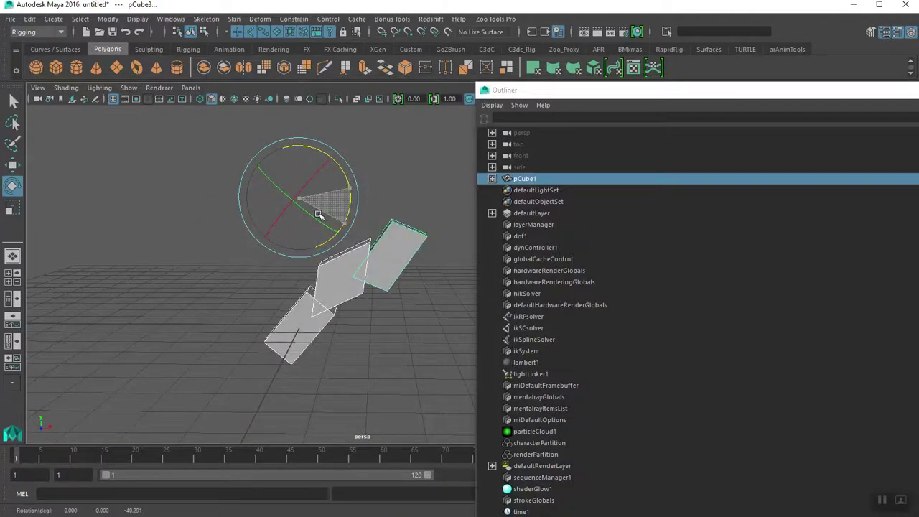
key("ctrl+z")
- Try rotating only the upper two cubes, pCube2 and pCube3, about Z by about -72 degrees, and undo the rotation
left_click(241, 289)
left_click_drag(262, 220, 329, 243)
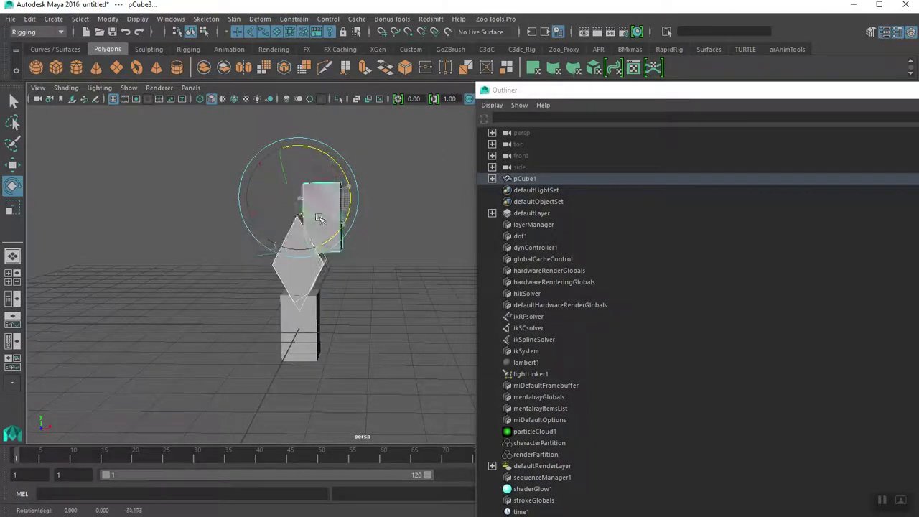
key("ctrl+z")
- Move the Outliner clear of the Channel Box and select pCube1 to examine its scale values
left_click_drag(580, 95, 610, 283)
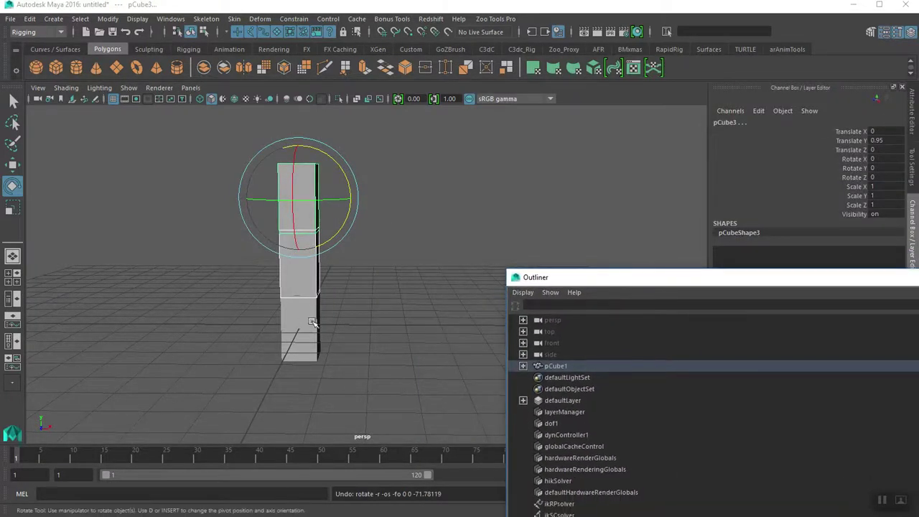
left_click(305, 323)
right_click_drag(241, 349, 480, 328, "alt")
left_click_drag(480, 329, 410, 288, "alt")
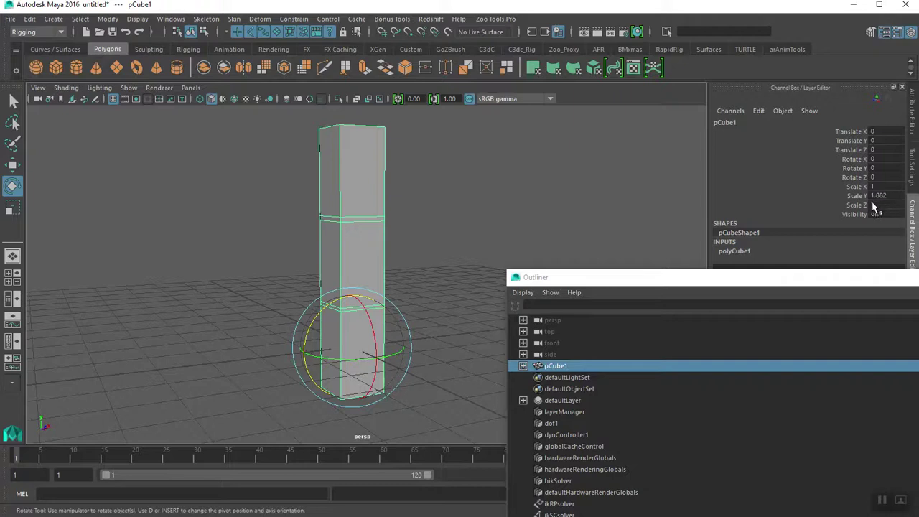
left_click_drag(409, 271, 400, 312, "alt")
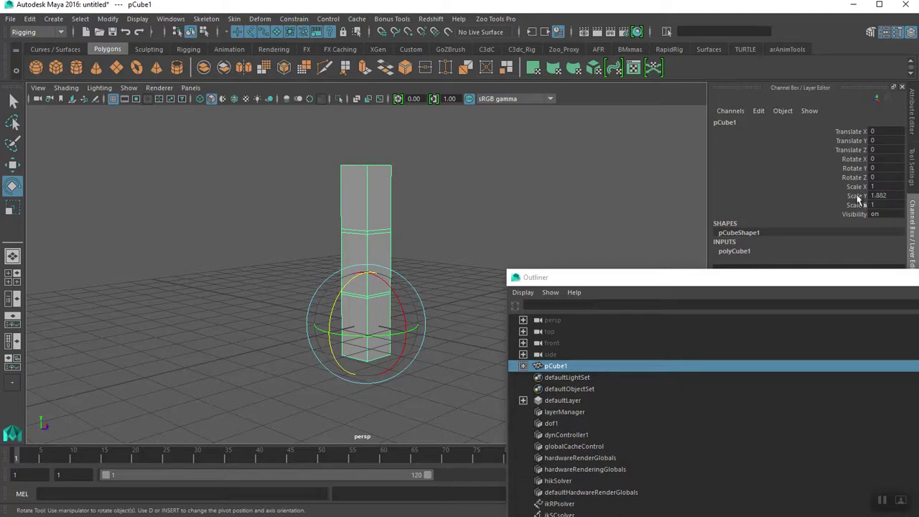
left_click_drag(359, 279, 268, 277, "alt")
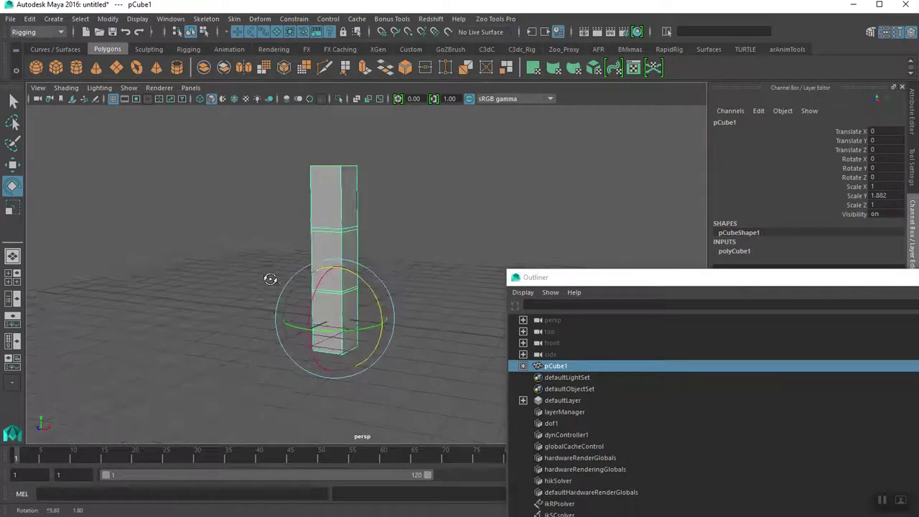
- Check the upper two cubes' channel values, undo the parenting of all three cubes, and select pCube1
left_click_drag(276, 168, 398, 286)
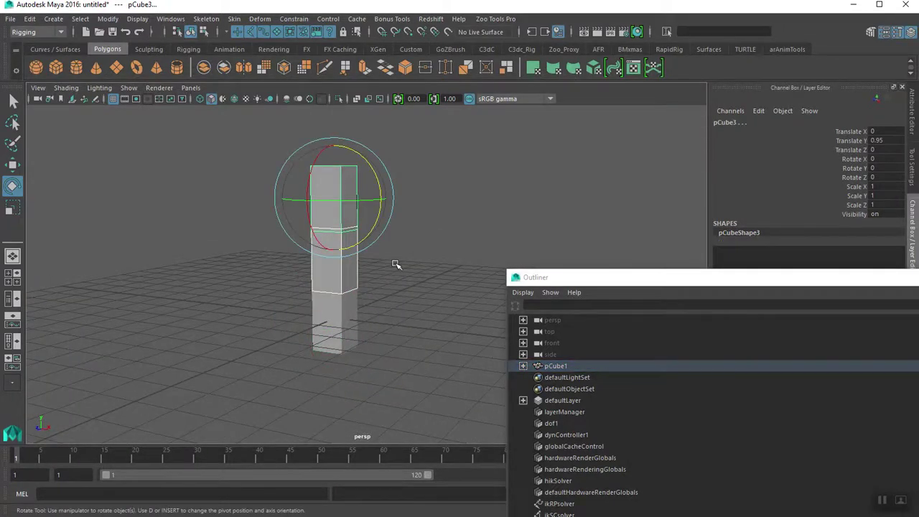
left_click_drag(327, 279, 277, 350, "alt")
left_click(277, 351)
left_click(351, 363)
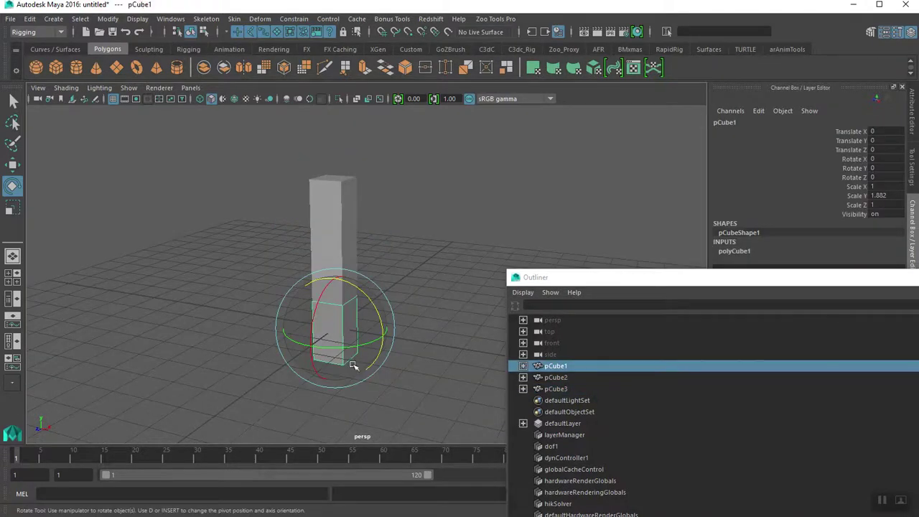
- Select all three separate cubes and freeze their transformations
left_click_drag(287, 203, 415, 387)
left_click_drag(263, 294, 299, 313, "alt")
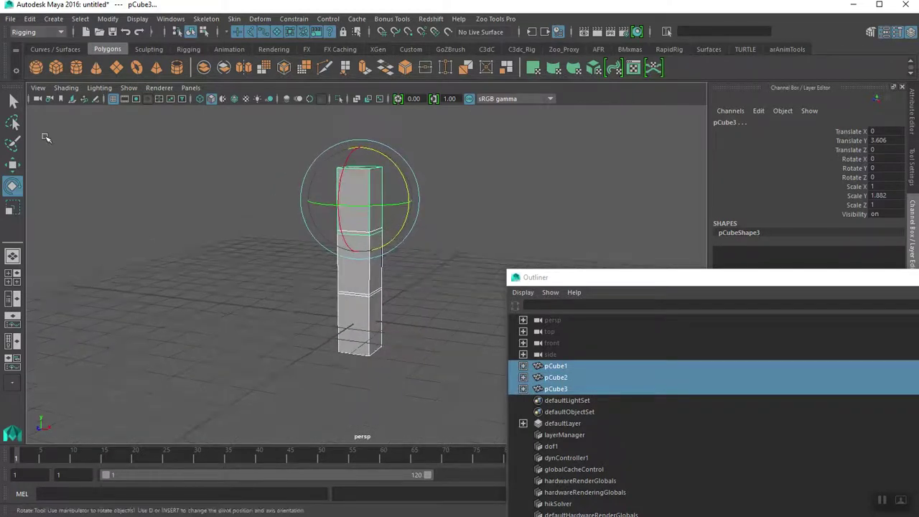
left_click(108, 19)
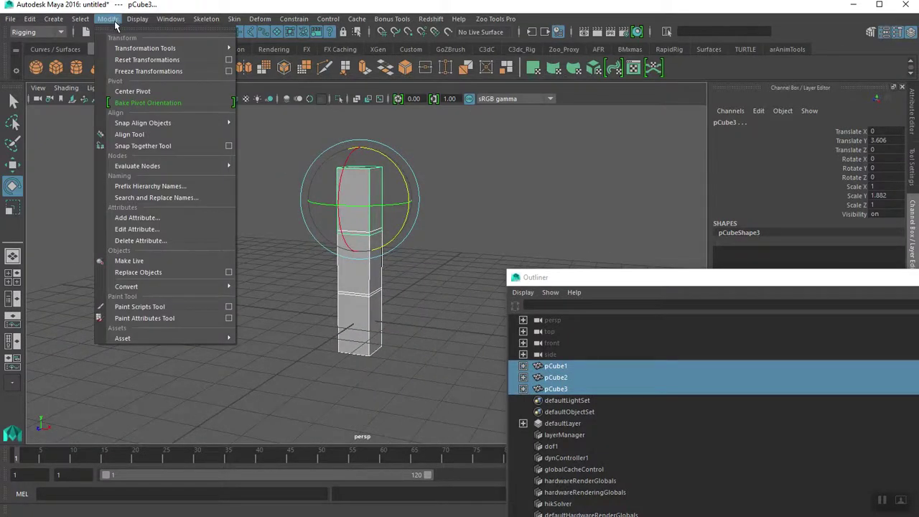
left_click(163, 71)
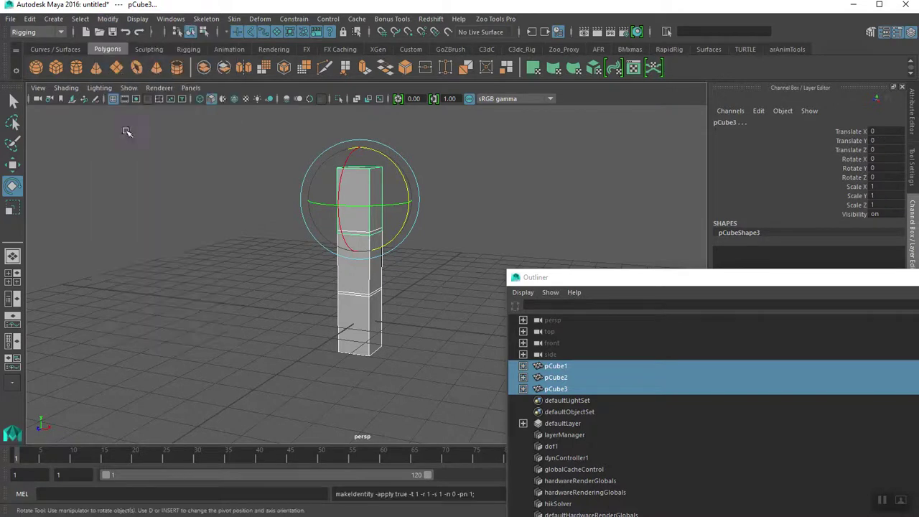
- Select pCube3, pCube2 and pCube1 individually to examine their frozen translate, rotate and scale values
left_click(312, 315)
left_click(347, 237)
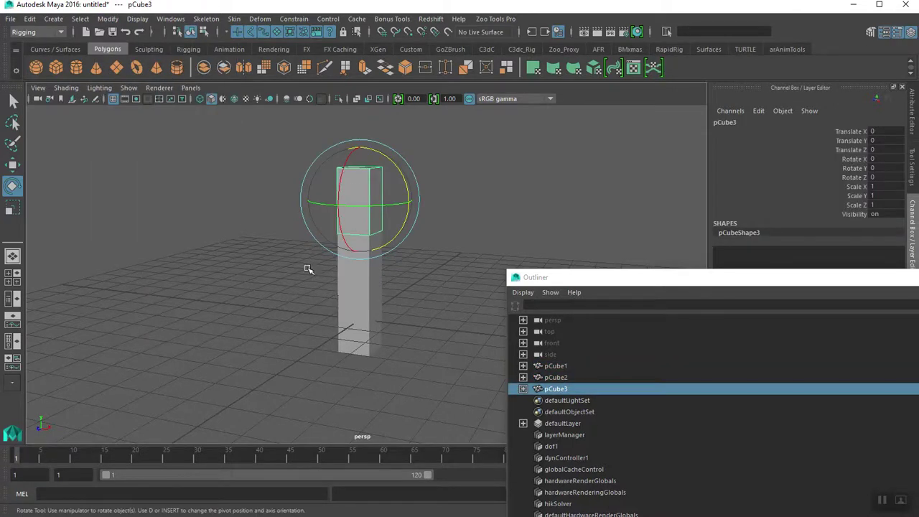
left_click_drag(284, 289, 318, 291, "alt")
left_click(362, 280)
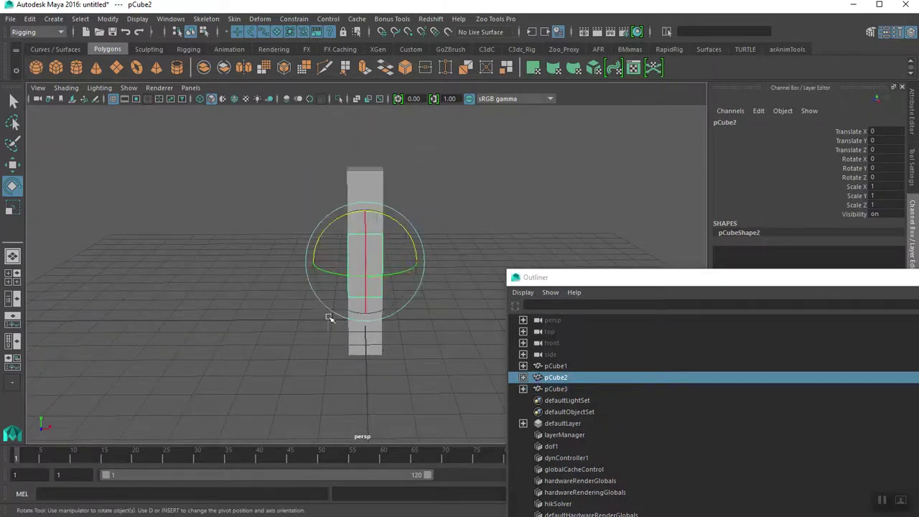
left_click(357, 354)
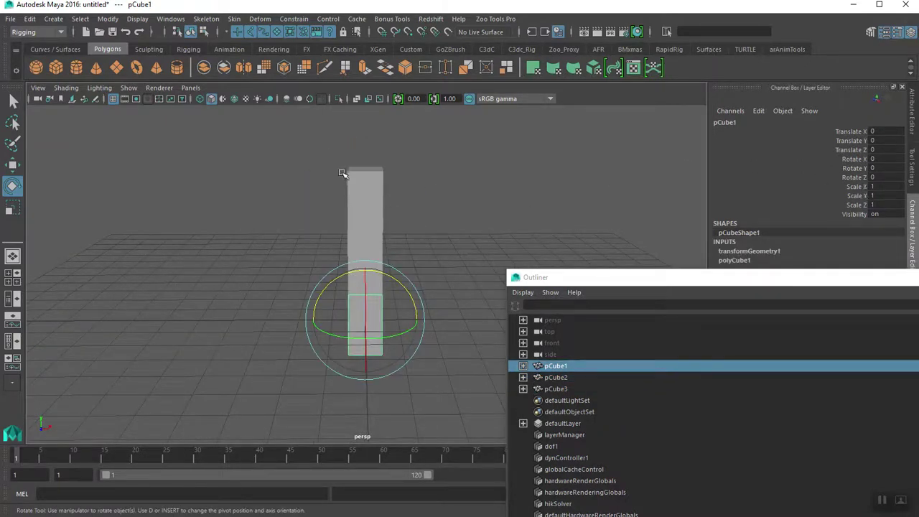
left_click_drag(394, 187, 394, 188)
left_click_drag(287, 219, 311, 231, "alt")
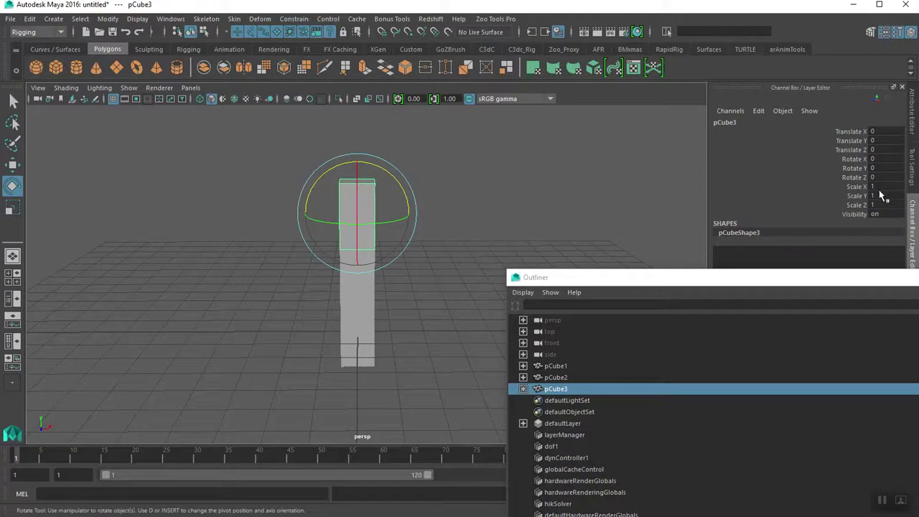
left_click_drag(192, 284, 279, 247, "alt")
left_click_drag(403, 190, 402, 191)
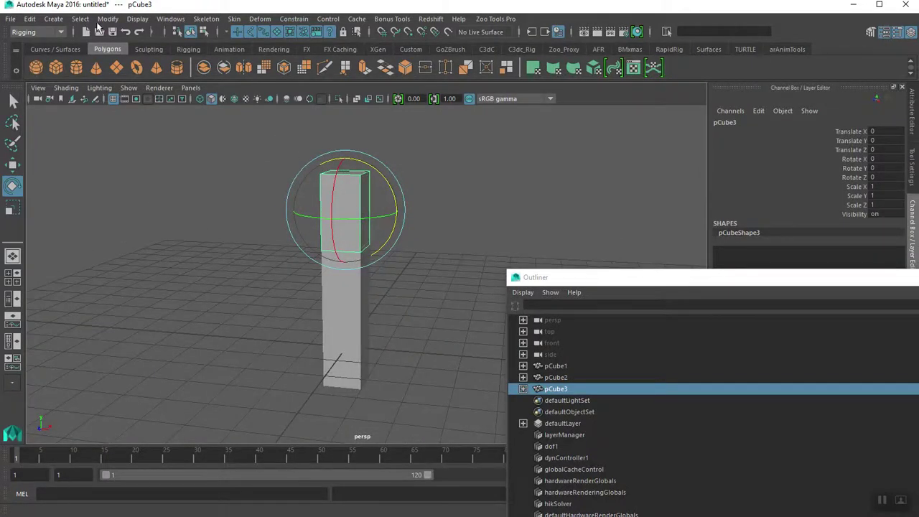
- Open the Freeze Transformations options to review which transform types are frozen, and close them without applying
left_click(108, 19)
left_click(229, 71)
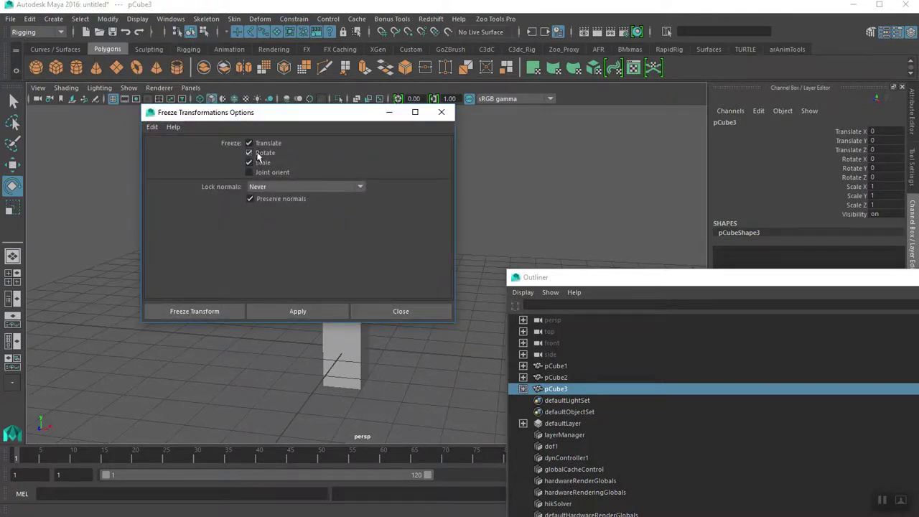
left_click(440, 115)
mouse_move(246, 247)
middle_mouse_down("alt")
mouse_move(236, 275)
mouse_move(234, 237)
middle_mouse_up("alt")
left_click_drag(234, 237, 257, 288, "alt")
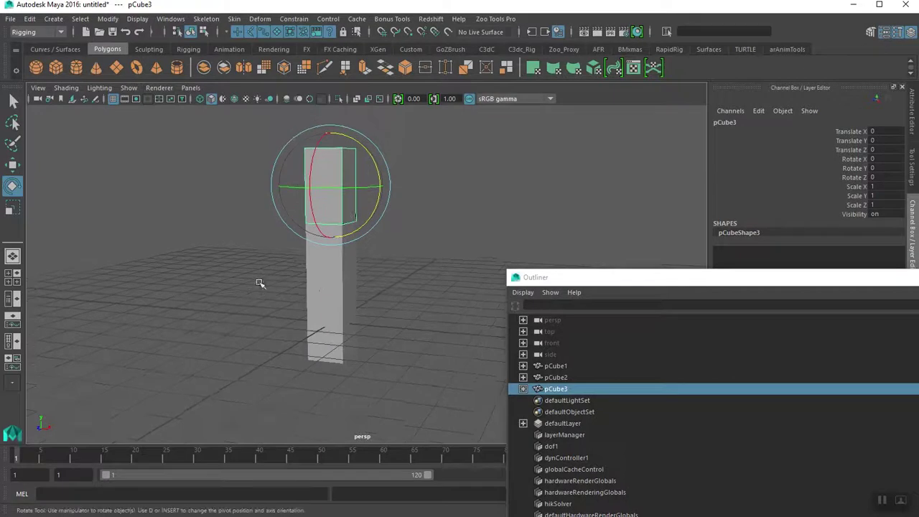
- Parent the top cube, pCube3, to pCube2, and parent pCube2 to the bottom cube, pCube1
key("q")
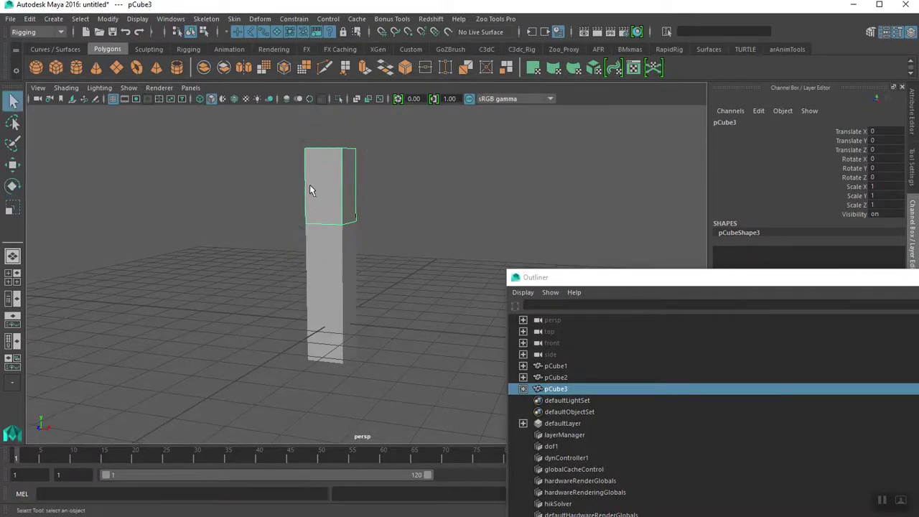
left_click(307, 245, "shift")
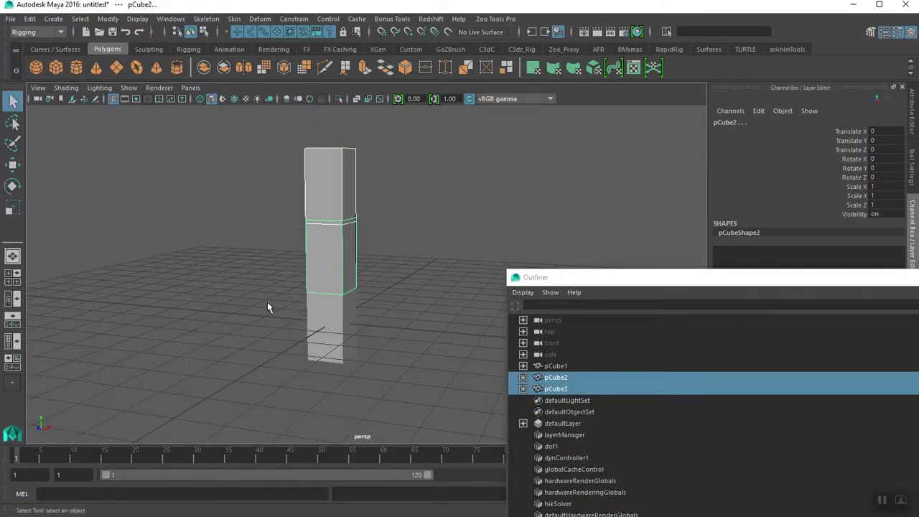
key("p")
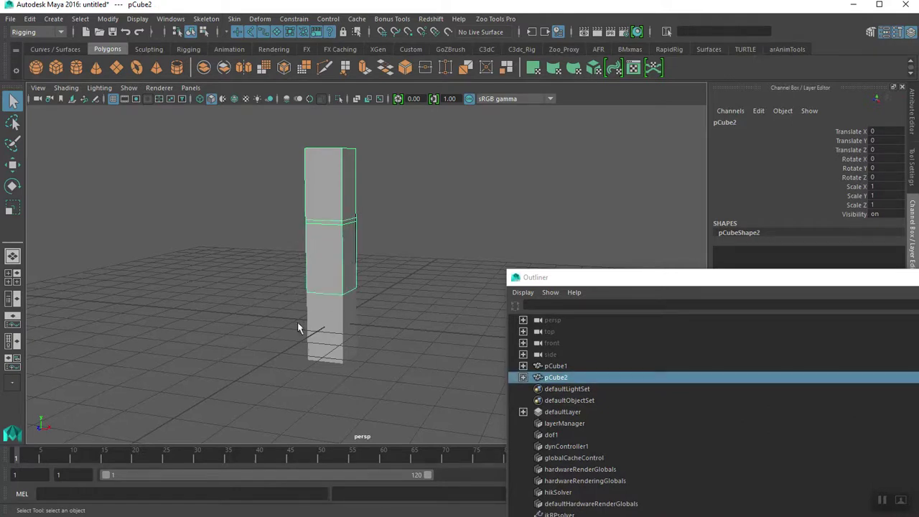
left_click_drag(331, 345, 332, 346, "shift")
key("p")
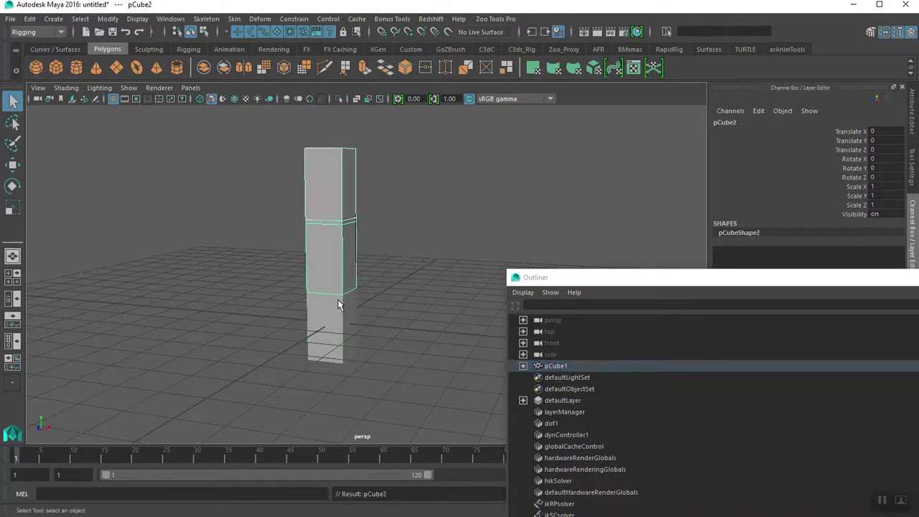
- Select all three parented cubes and rotate them together about Z by about -31 degrees
left_click(266, 184)
left_click_drag(345, 336, 345, 336)
left_click_drag(345, 336, 280, 303, "alt")
key("e")
left_click_drag(361, 195, 347, 210)
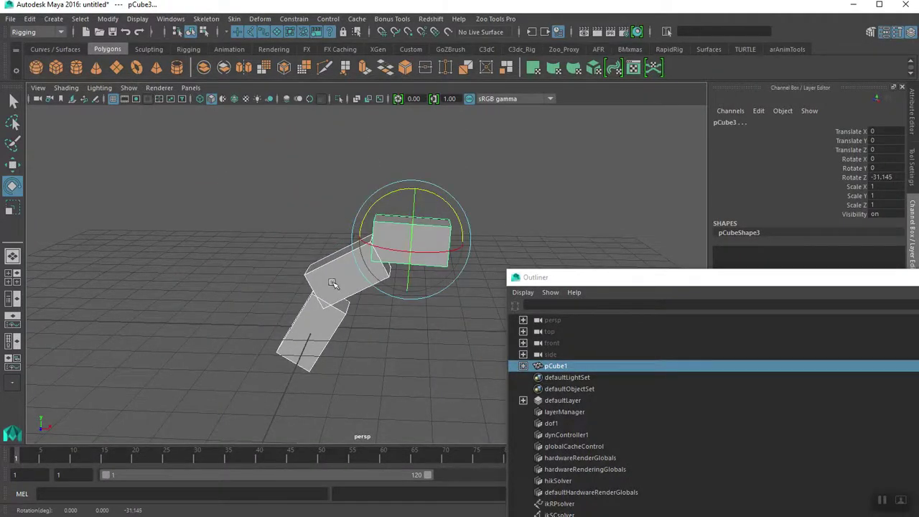
- Select the rotated cubes individually to examine how each one's rotation and pivot affect the chain
middle_click_drag(295, 301, 256, 267, "alt")
right_click_drag(256, 266, 347, 298, "alt")
mouse_move(347, 299)
left_mouse_down("alt")
mouse_move(314, 263)
mouse_move(369, 275)
mouse_move(383, 293)
mouse_move(352, 313)
left_mouse_up("alt")
left_click(330, 317)
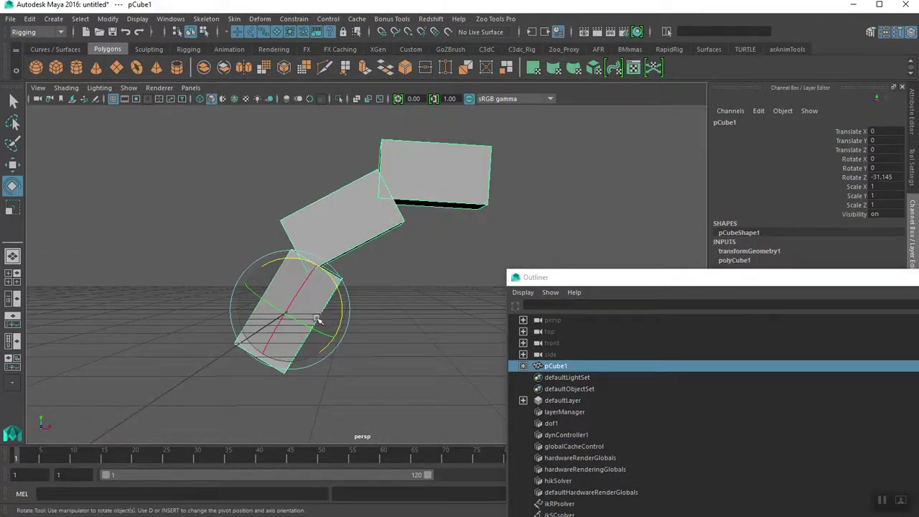
left_click(352, 219)
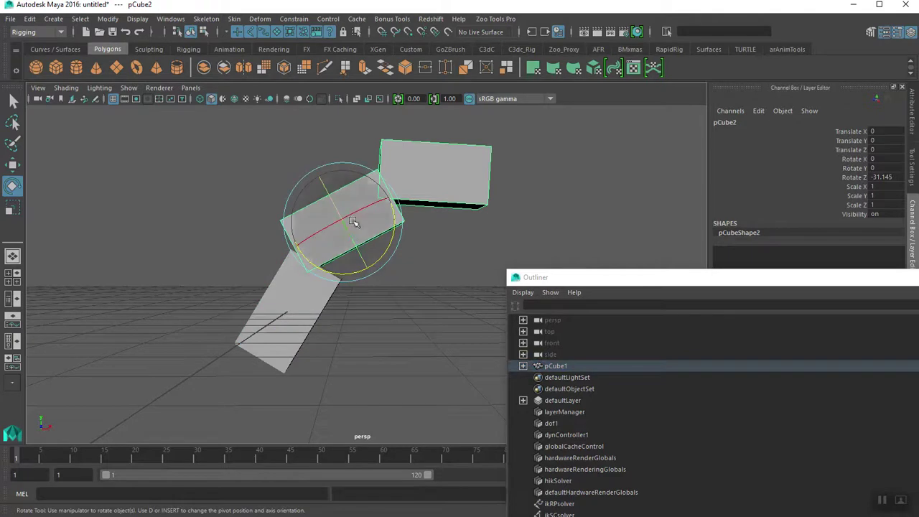
left_click_drag(462, 185, 453, 262)
- Undo the cube selections and the joint Z rotation, and clear the selection
key("ctrl+z")
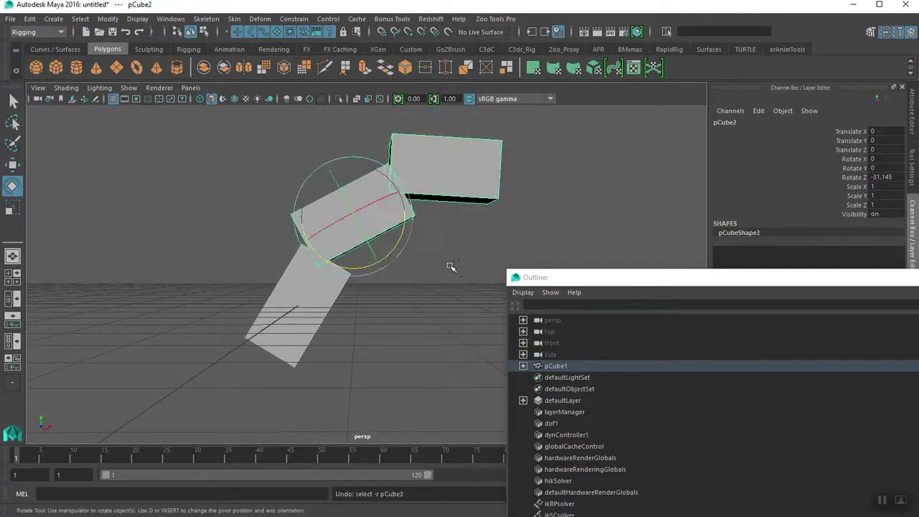
key("ctrl+z")
key("ctrl+z")
key("ctrl+z")
right_click_drag(435, 264, 311, 256, "alt")
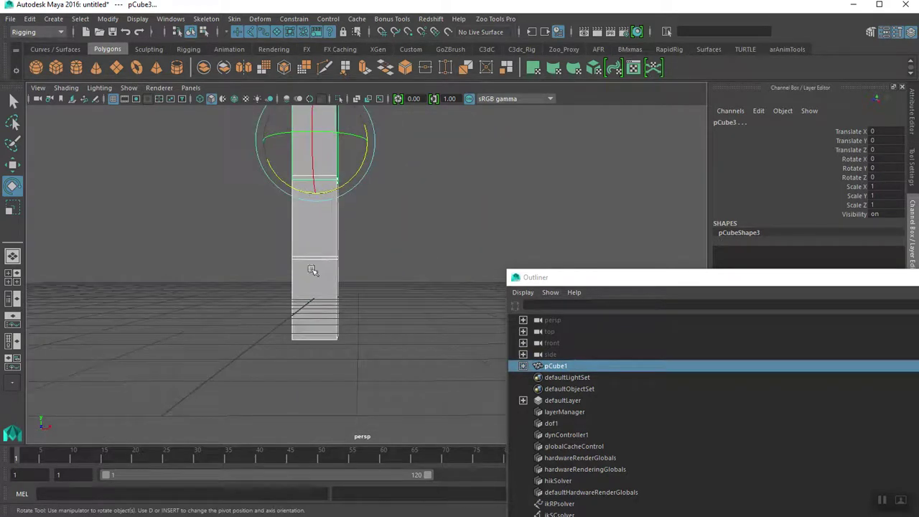
middle_click_drag(312, 256, 315, 289, "alt")
left_click_drag(391, 278, 346, 249, "alt")
key("ctrl+z")
middle_click_drag(280, 277, 288, 305, "alt")
left_click_drag(232, 280, 264, 300)
- Select the top cube, pCube3, and move its pivot down along Y to the cube's base
left_click(322, 184)
left_click_drag(324, 247, 182, 266, "alt")
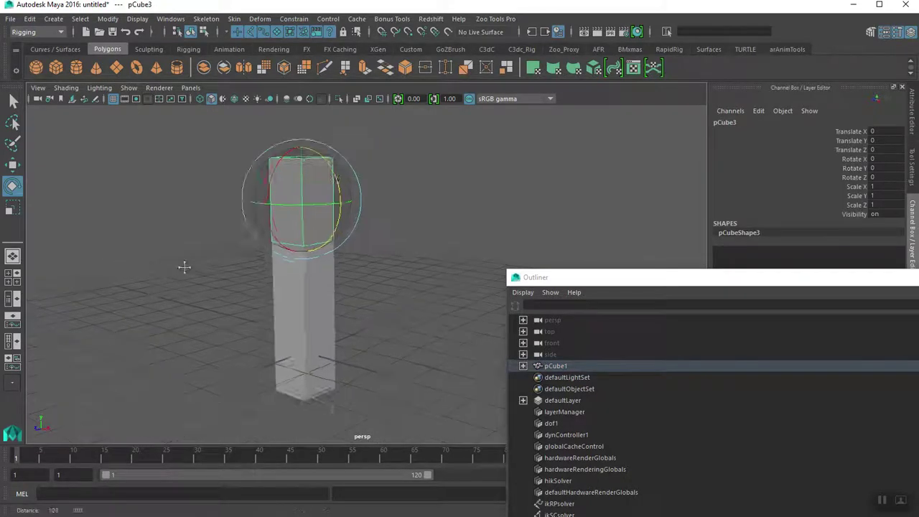
right_click_drag(182, 267, 328, 288, "alt")
left_click_drag(327, 288, 337, 305, "alt")
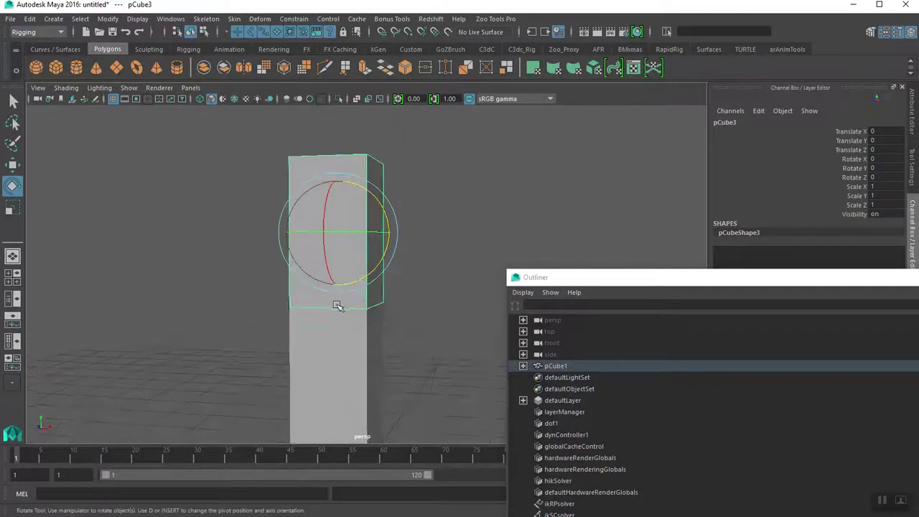
key("d")
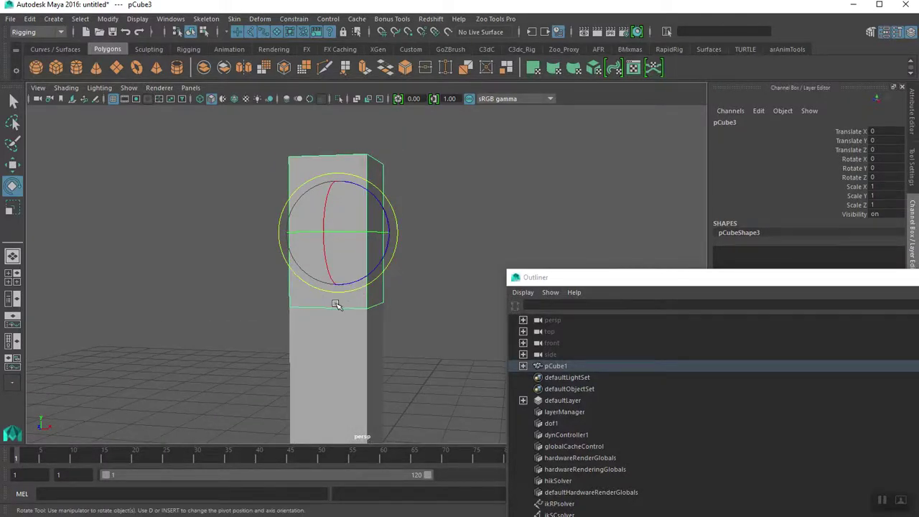
key("d")
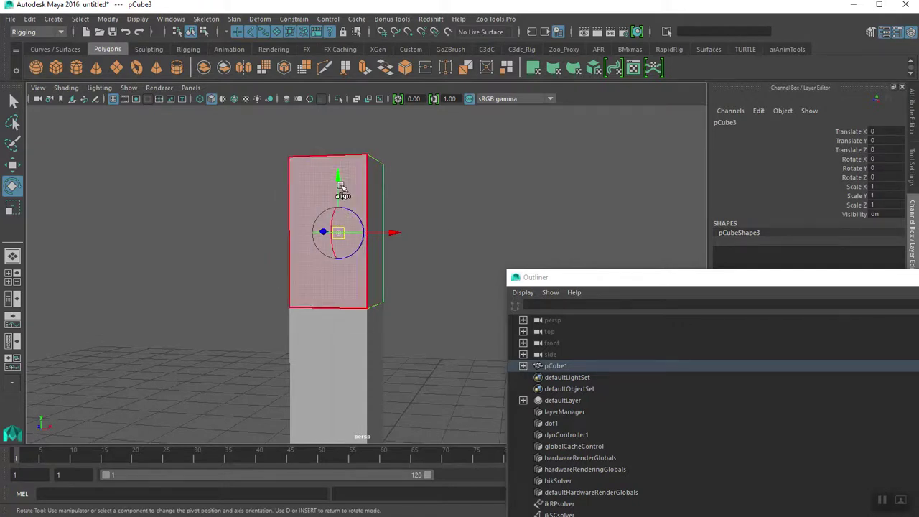
left_click_drag(338, 180, 339, 198)
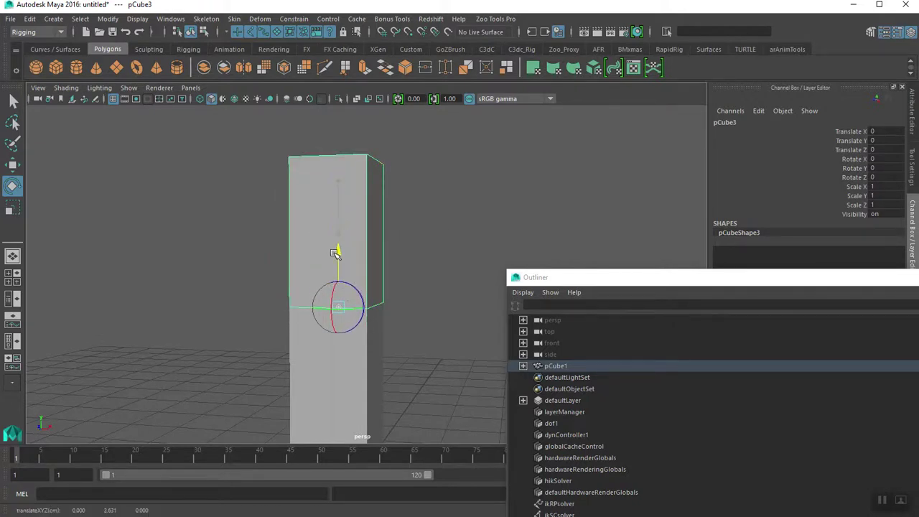
- Refine the top cube's pivot along Y so that it sits level with the cube's bottom face
left_click_drag(328, 250, 212, 318, "alt")
middle_click_drag(212, 318, 221, 278, "alt")
right_click_drag(221, 277, 270, 301, "alt")
left_click_drag(371, 219, 371, 224)
left_click_drag(327, 262, 304, 260, "alt")
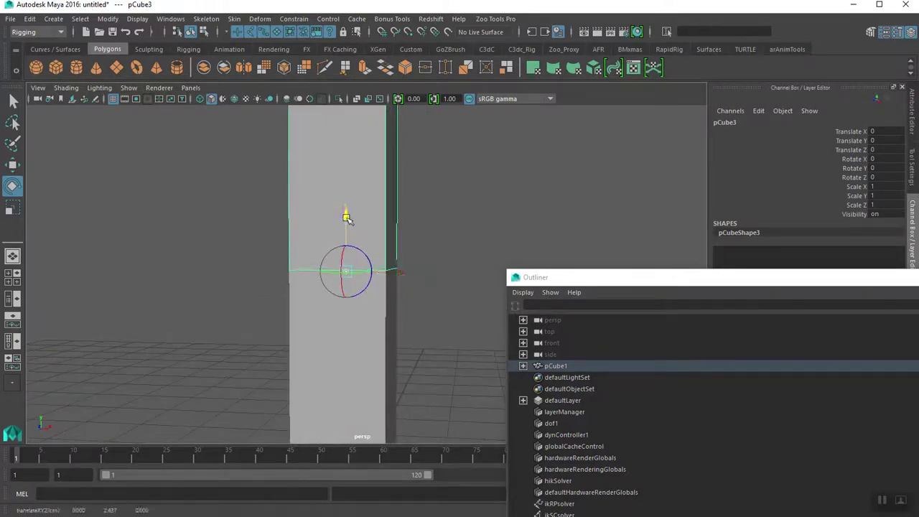
left_click_drag(279, 305, 241, 312, "alt")
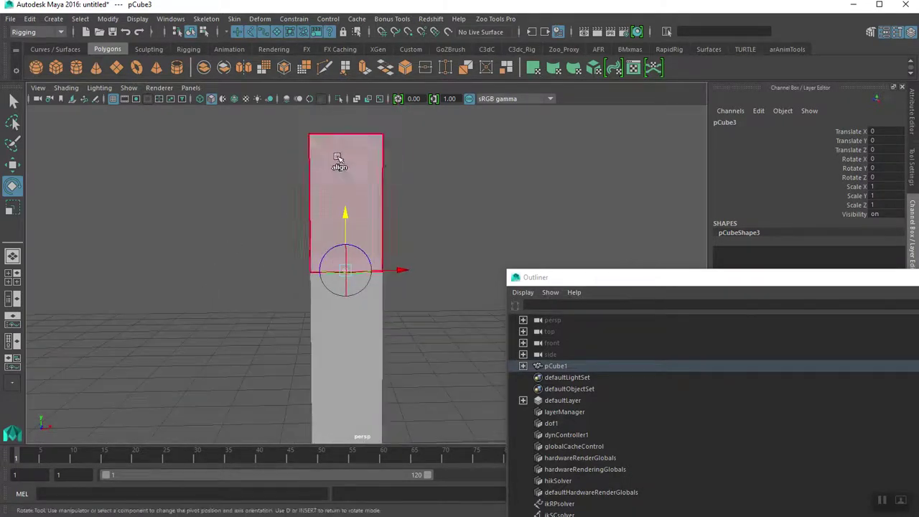
- Isolate the top cube and examine its pivot's position and orientation against the bottom face
left_click(334, 102)
left_click_drag(322, 158, 416, 336, "alt")
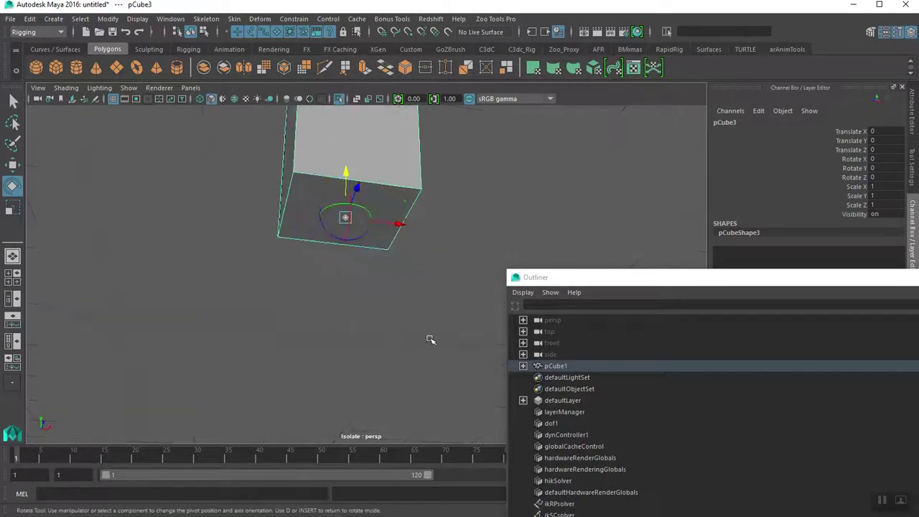
left_click_drag(290, 283, 300, 204, "alt")
left_click_drag(291, 257, 265, 296, "alt")
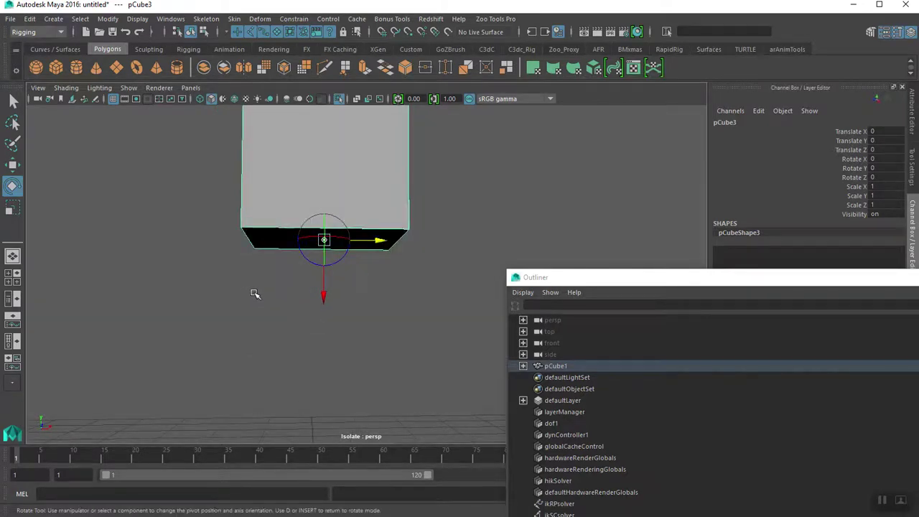
key("d")
mouse_move(251, 290)
left_mouse_down("alt")
mouse_move(252, 304)
mouse_move(203, 283)
mouse_move(224, 296)
mouse_move(213, 258)
mouse_move(343, 102)
mouse_move(294, 257)
mouse_move(273, 283)
mouse_move(251, 287)
left_mouse_up("alt")
- Move the pivots of the middle cube, pCube2, and the bottom cube, pCube1, down along Y to each cube's base
left_click(291, 231)
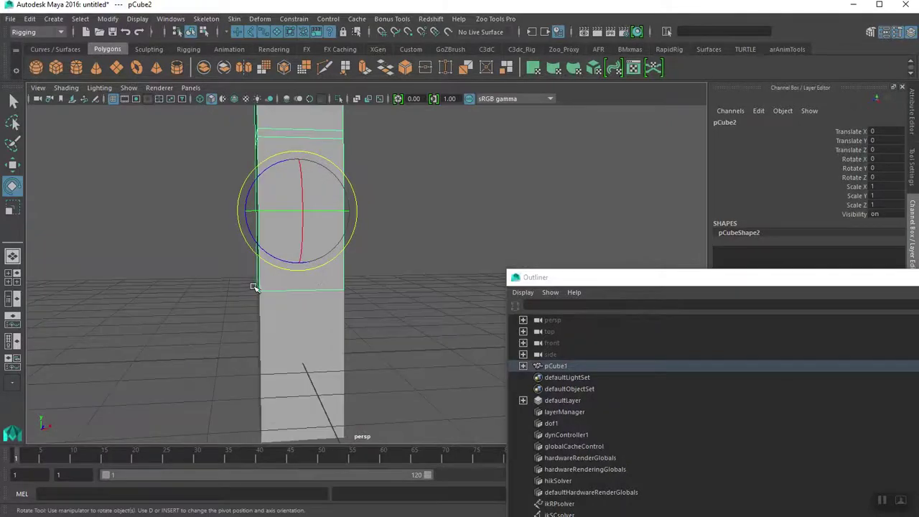
key("d")
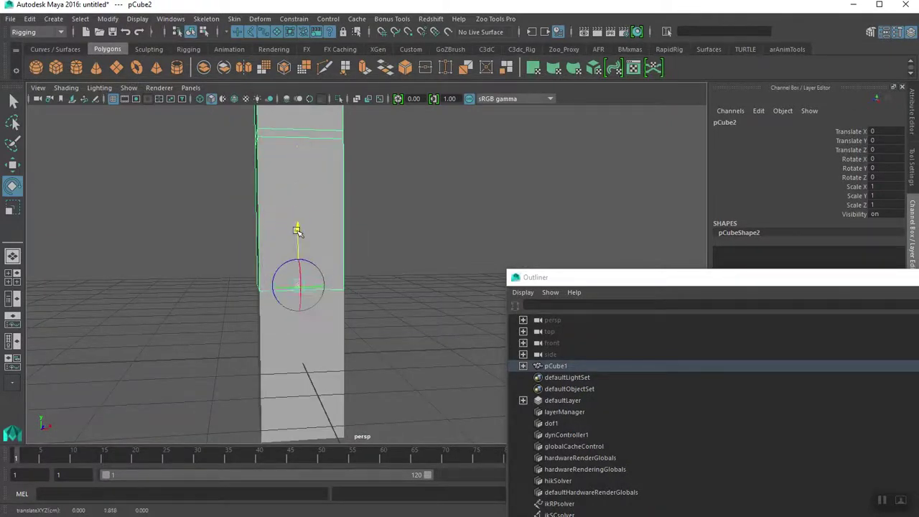
left_click_drag(277, 251, 225, 281, "alt")
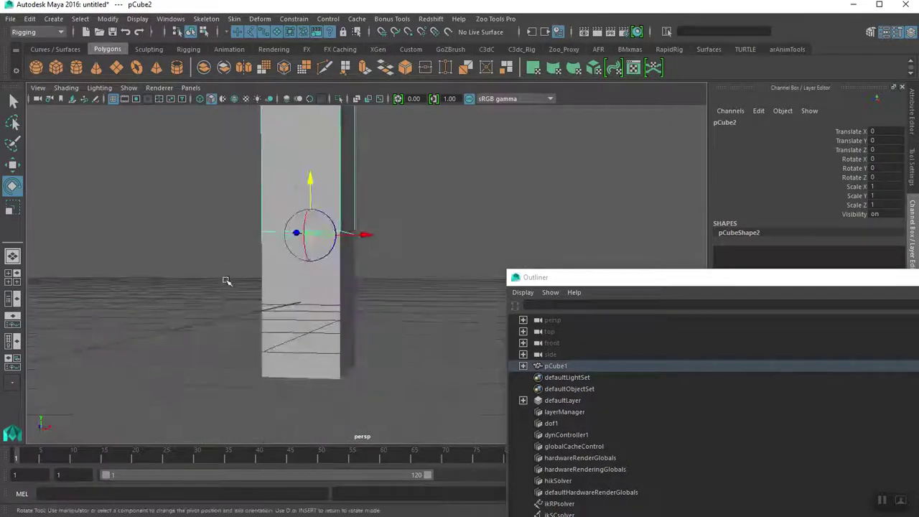
left_click(305, 389)
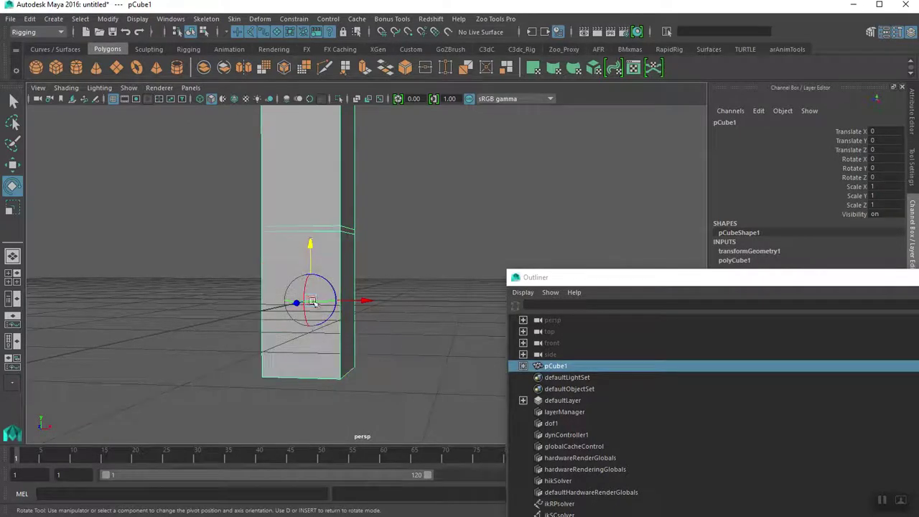
left_click_drag(311, 242, 307, 289)
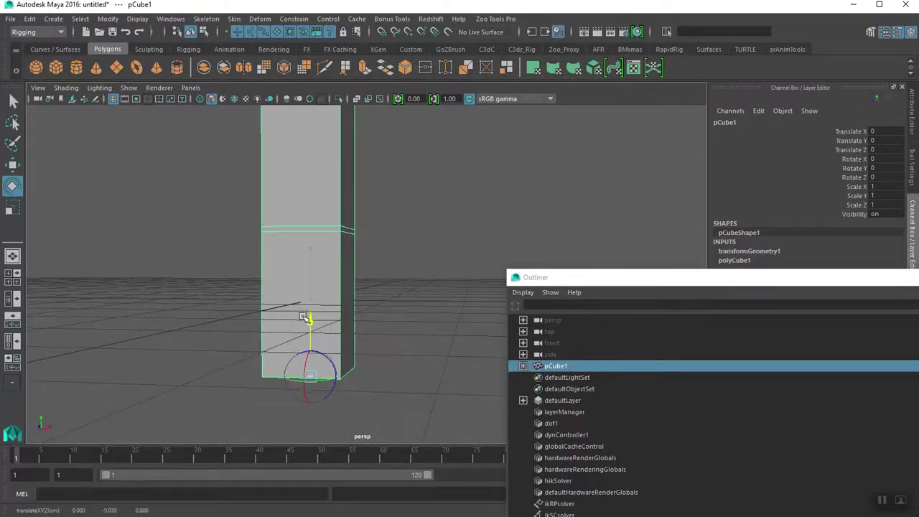
- Select all three parented cubes and rotate them together about Z by about -30.5 degrees
left_click(287, 198)
left_click_drag(302, 192, 260, 333, "alt")
left_click_drag(306, 295, 231, 174, "alt")
left_click_drag(371, 213, 203, 174, "alt")
left_click_drag(389, 334, 267, 265, "alt")
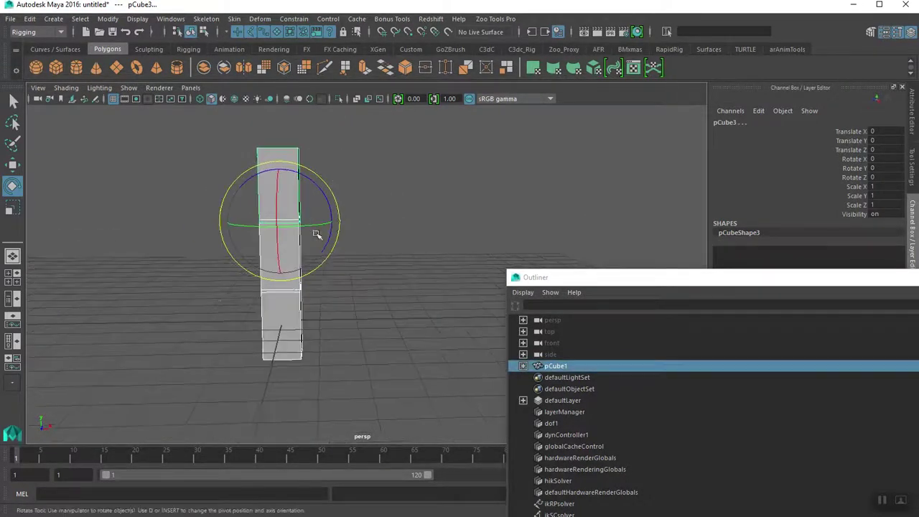
left_click_drag(333, 208, 299, 212)
mouse_move(314, 239)
left_mouse_down()
mouse_move(300, 220)
mouse_move(320, 251)
mouse_move(302, 213)
mouse_move(318, 251)
mouse_move(292, 217)
mouse_move(315, 224)
mouse_move(311, 233)
left_mouse_up()
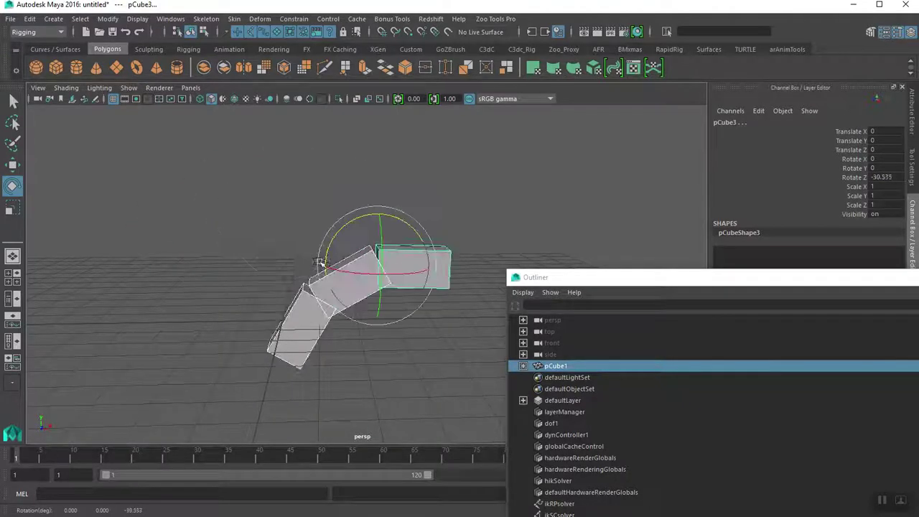